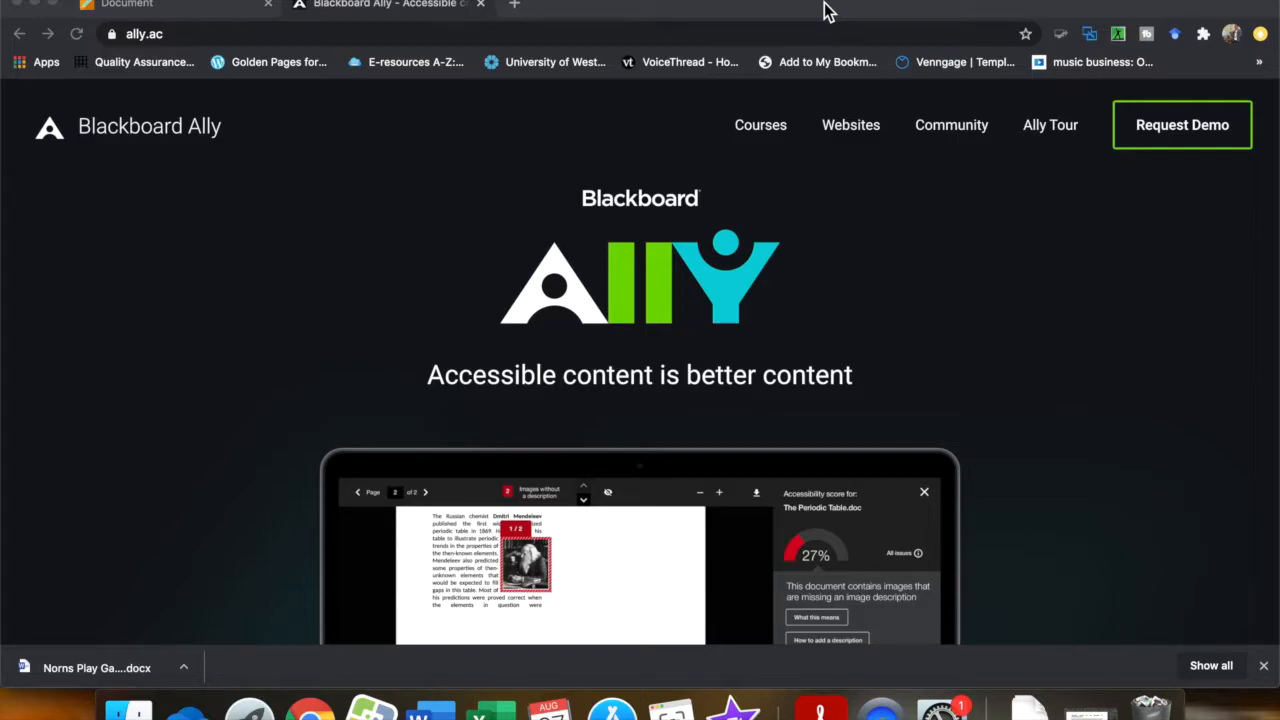
# Open the Ally accessibility feedback for Norns Play Game.docx in the Ally Test Scenario document and download the file.
pyautogui.click(142, 8)
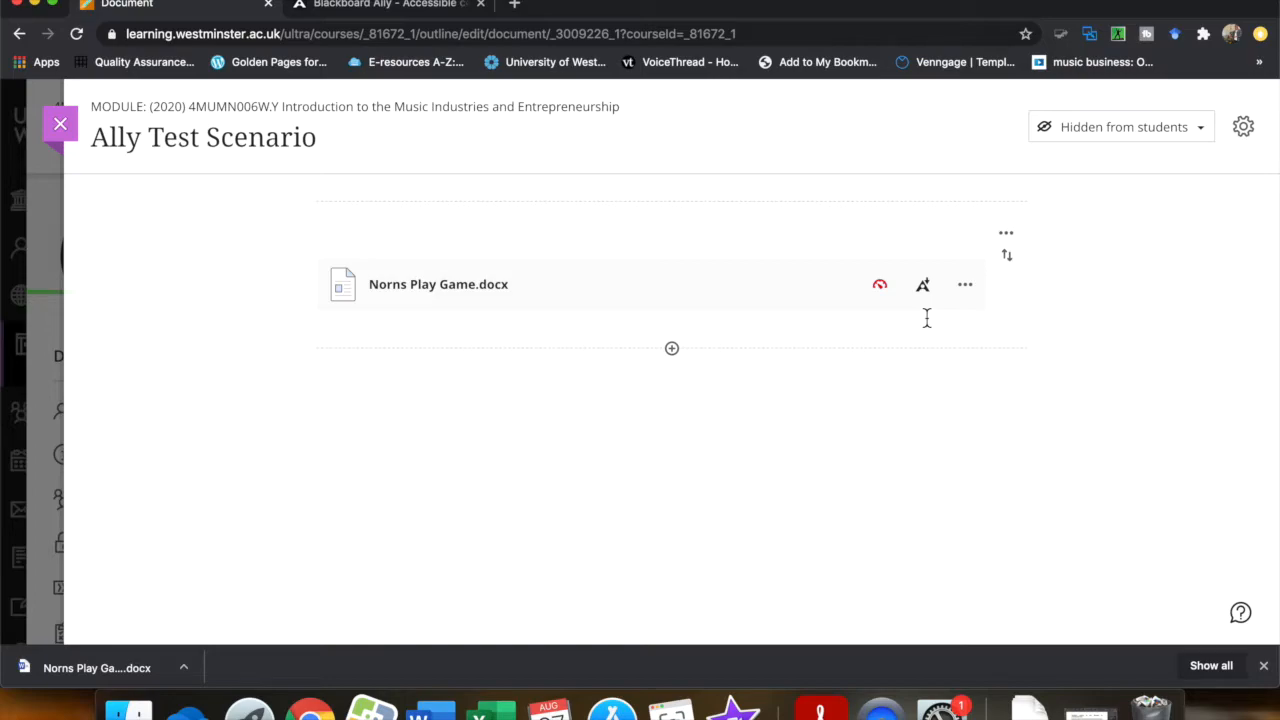
pyautogui.click(880, 286)
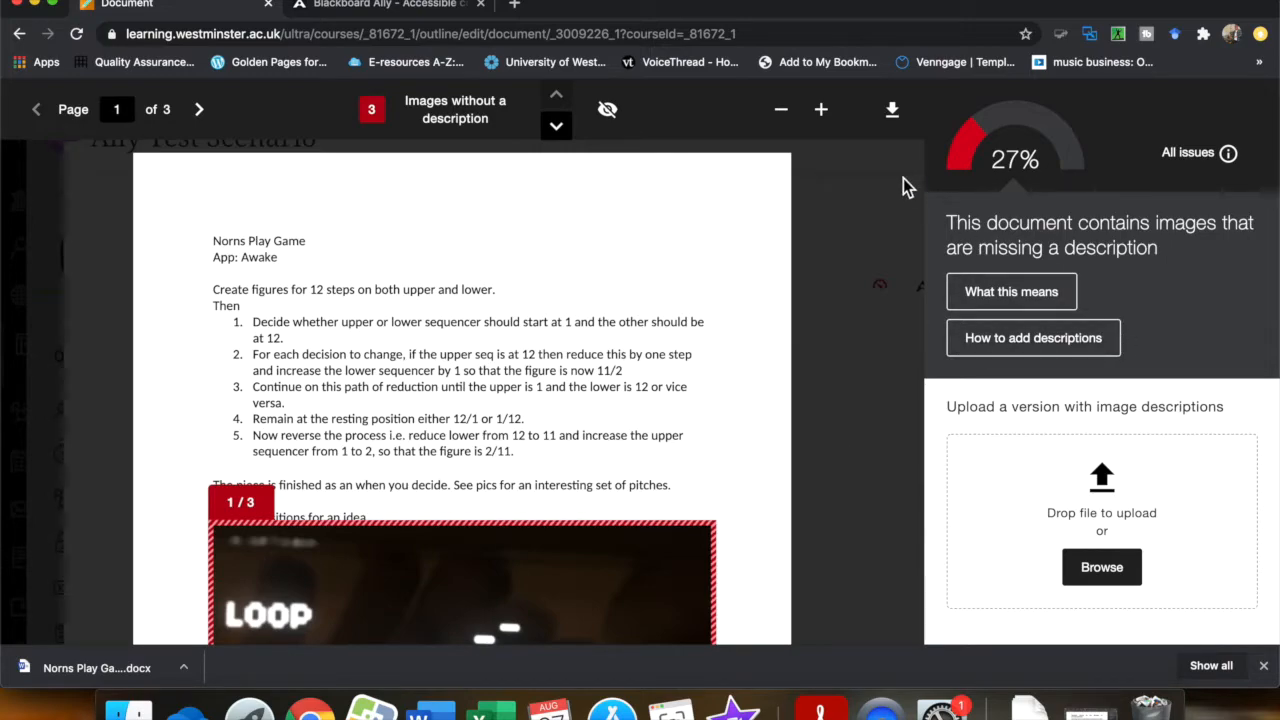
pyautogui.click(891, 124)
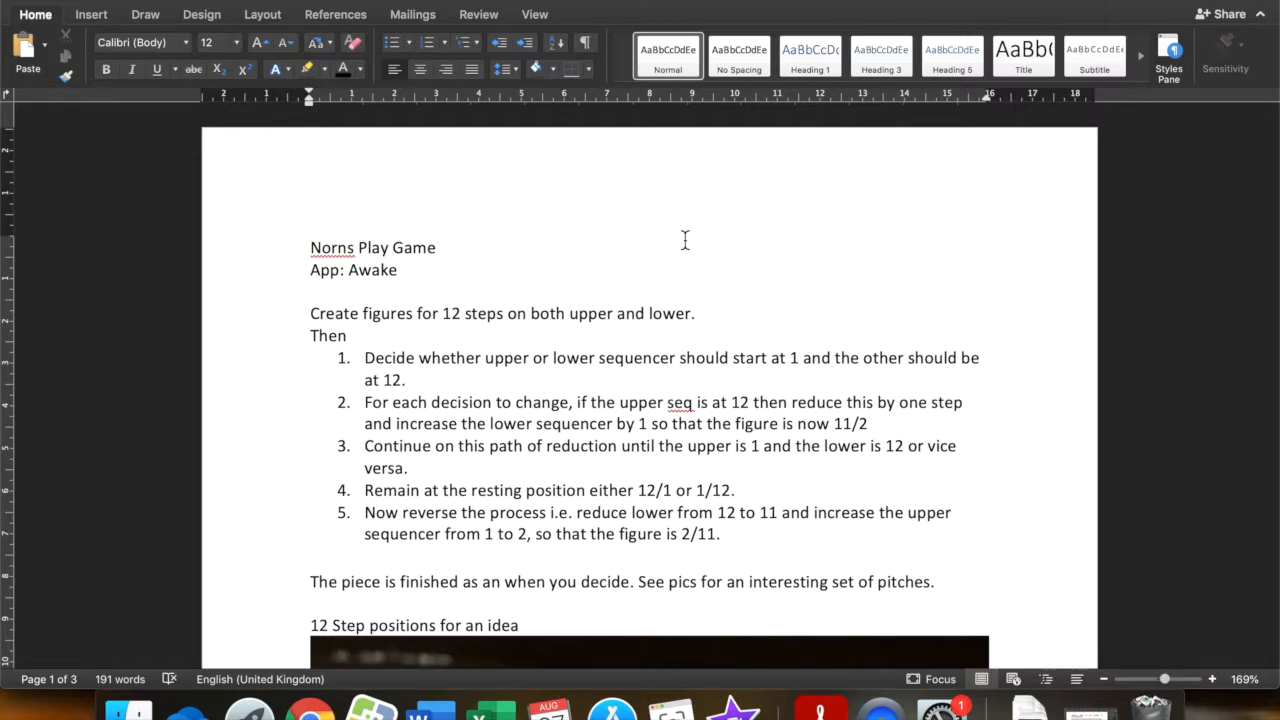
# Display the document's heading map in the Navigation Pane and open the Styles Pane in Word.
pyautogui.click(536, 16)
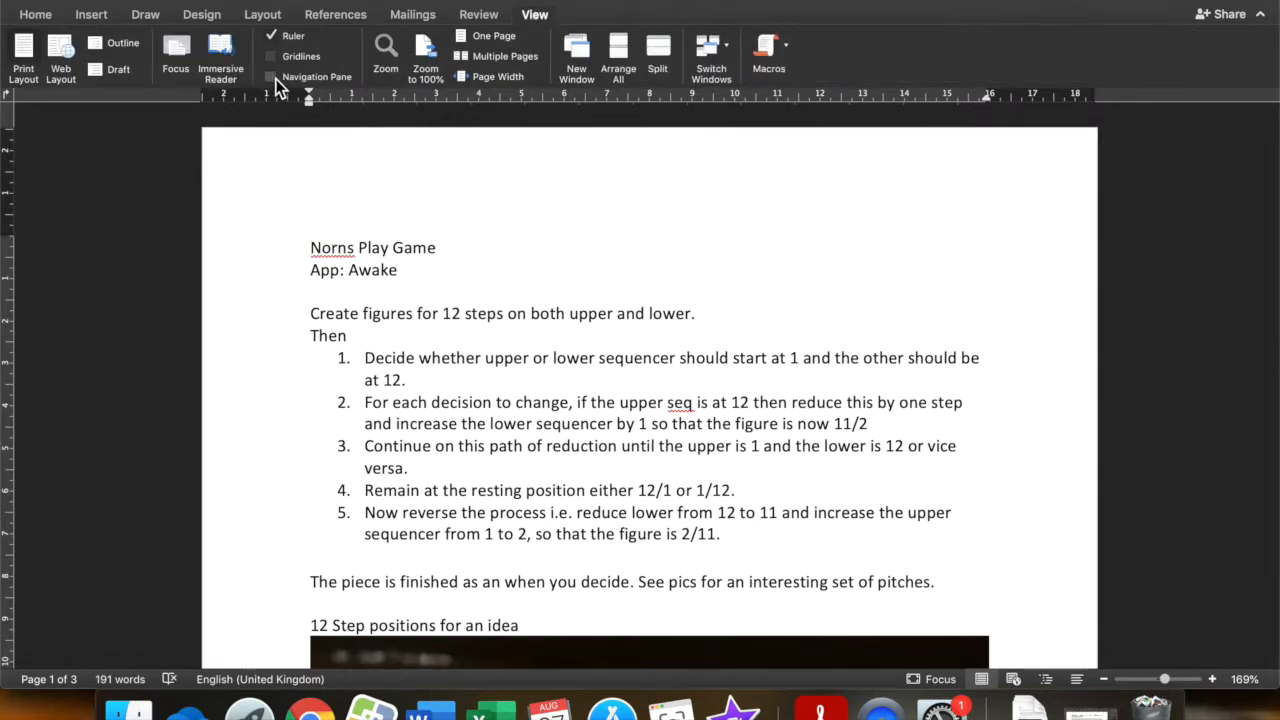
pyautogui.click(274, 79)
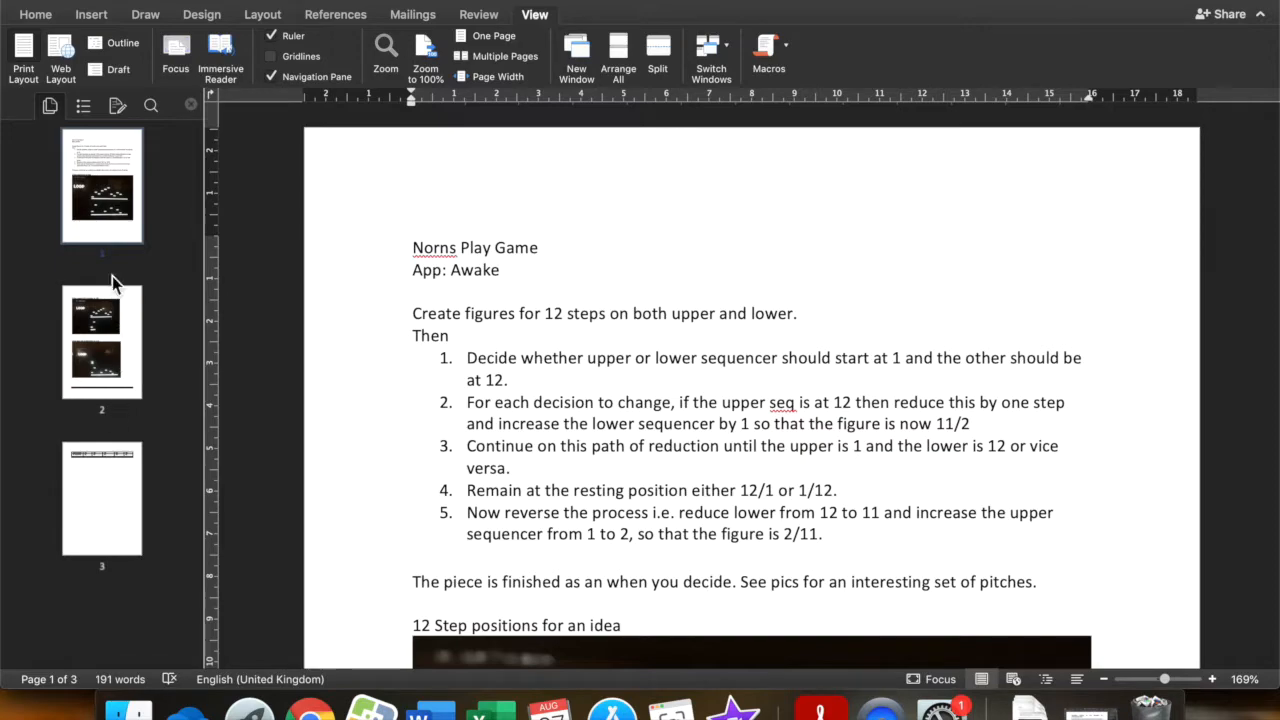
pyautogui.click(81, 110)
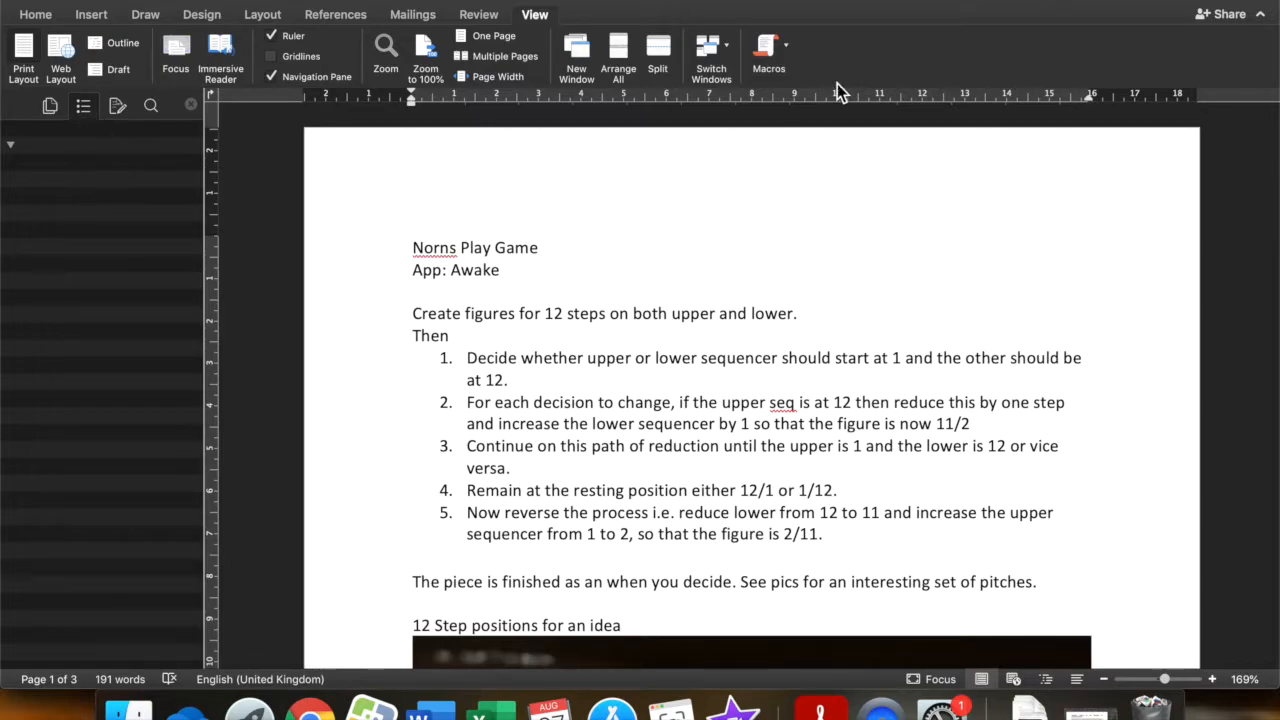
pyautogui.click(35, 14)
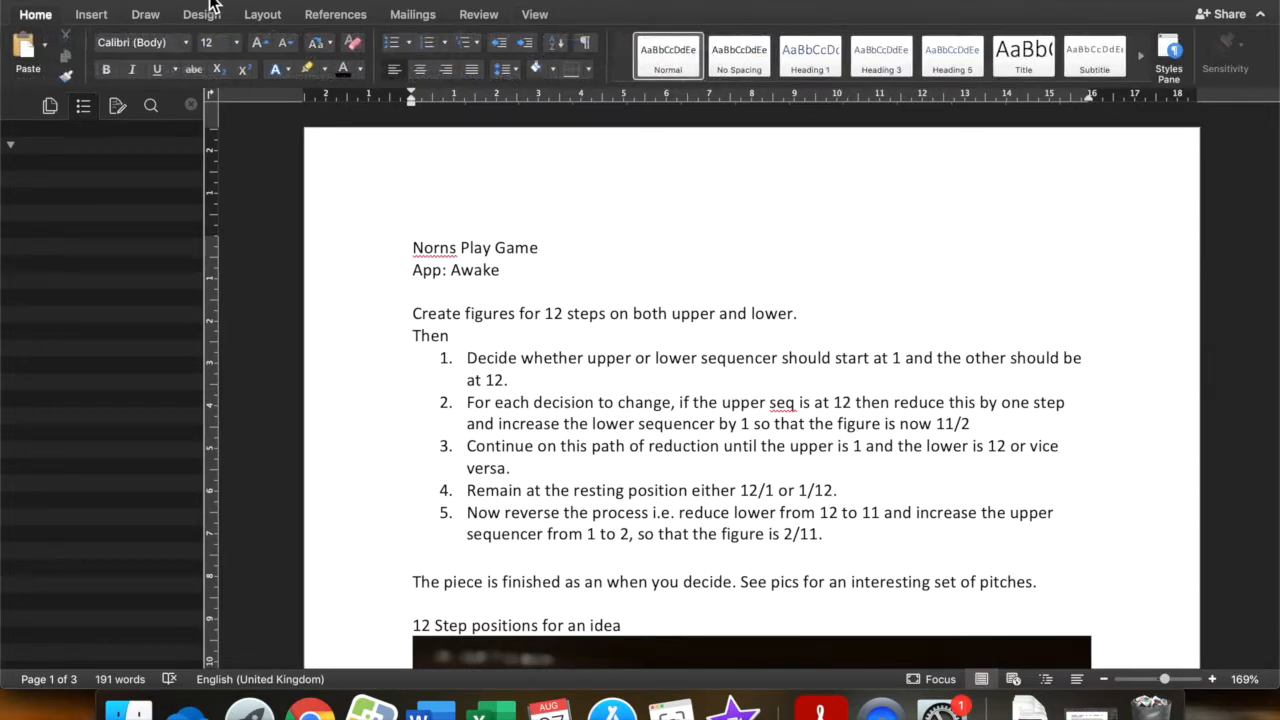
pyautogui.click(1165, 53)
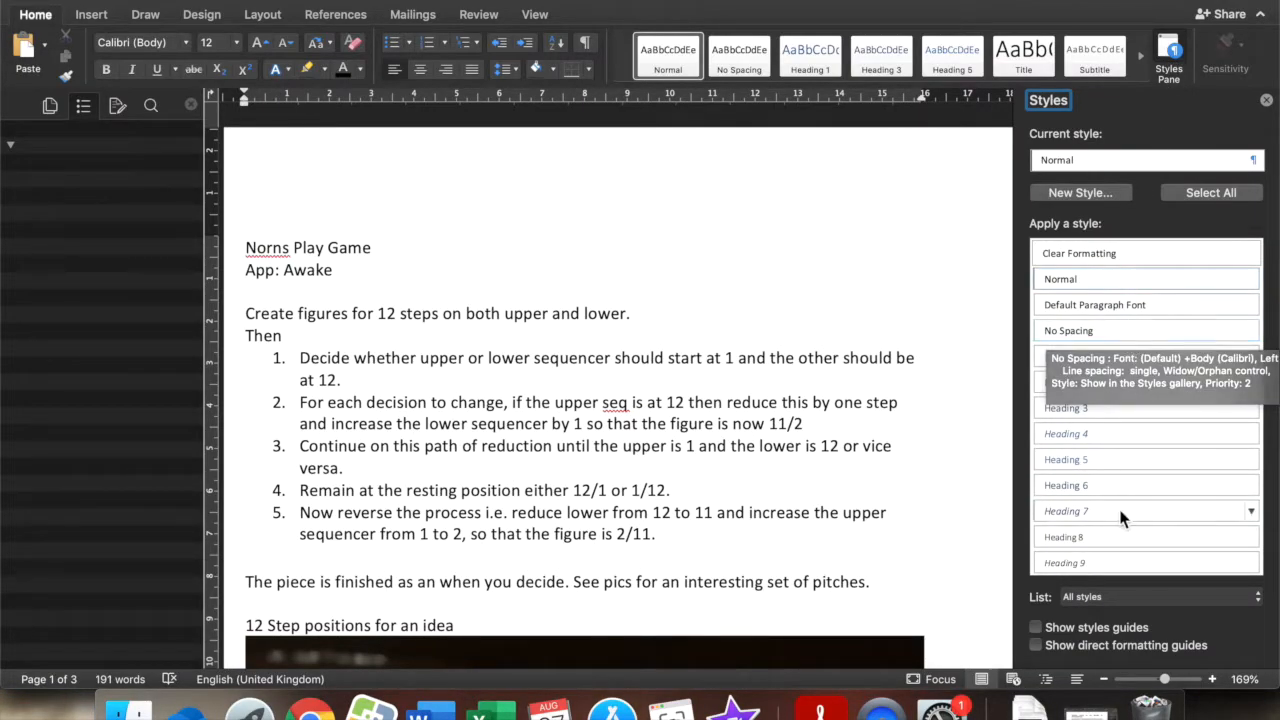
# Copy the caption "12 Step positions for an idea" and paste it as alt text for the picture below it.
pyautogui.scroll(-5, 702, 391)
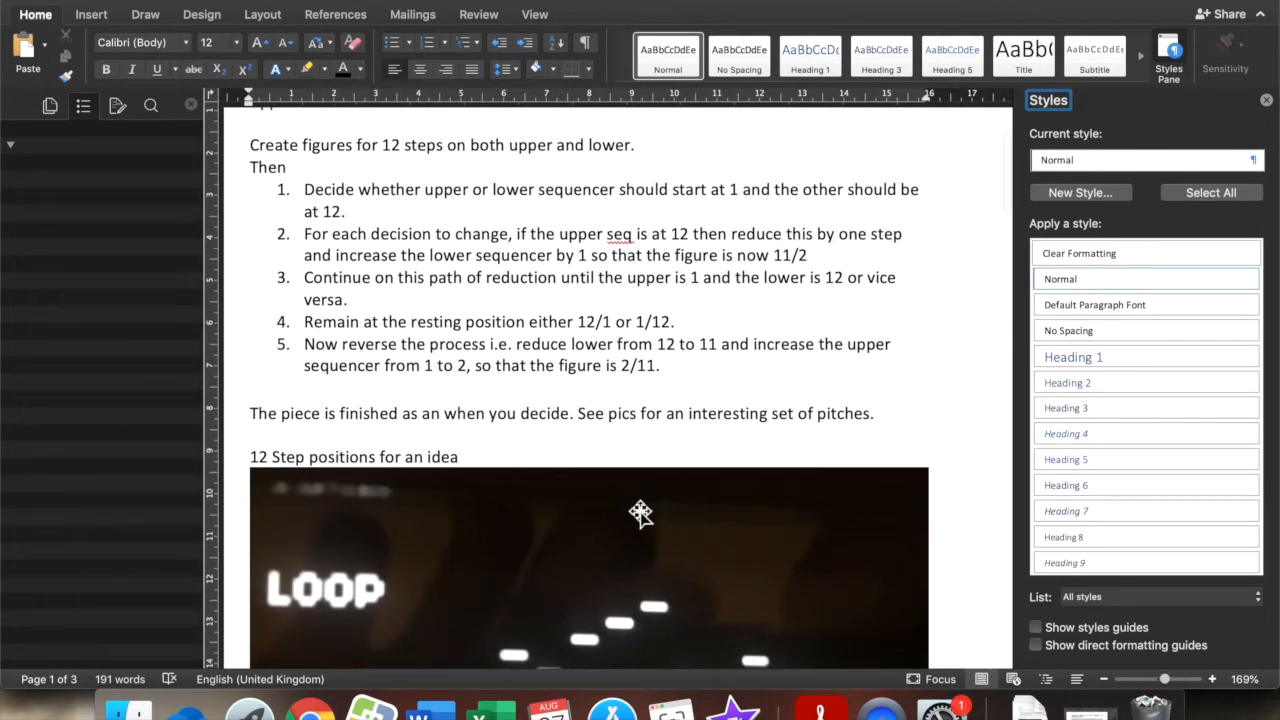
pyautogui.click(449, 543)
pyautogui.scroll(-5, 449, 543)
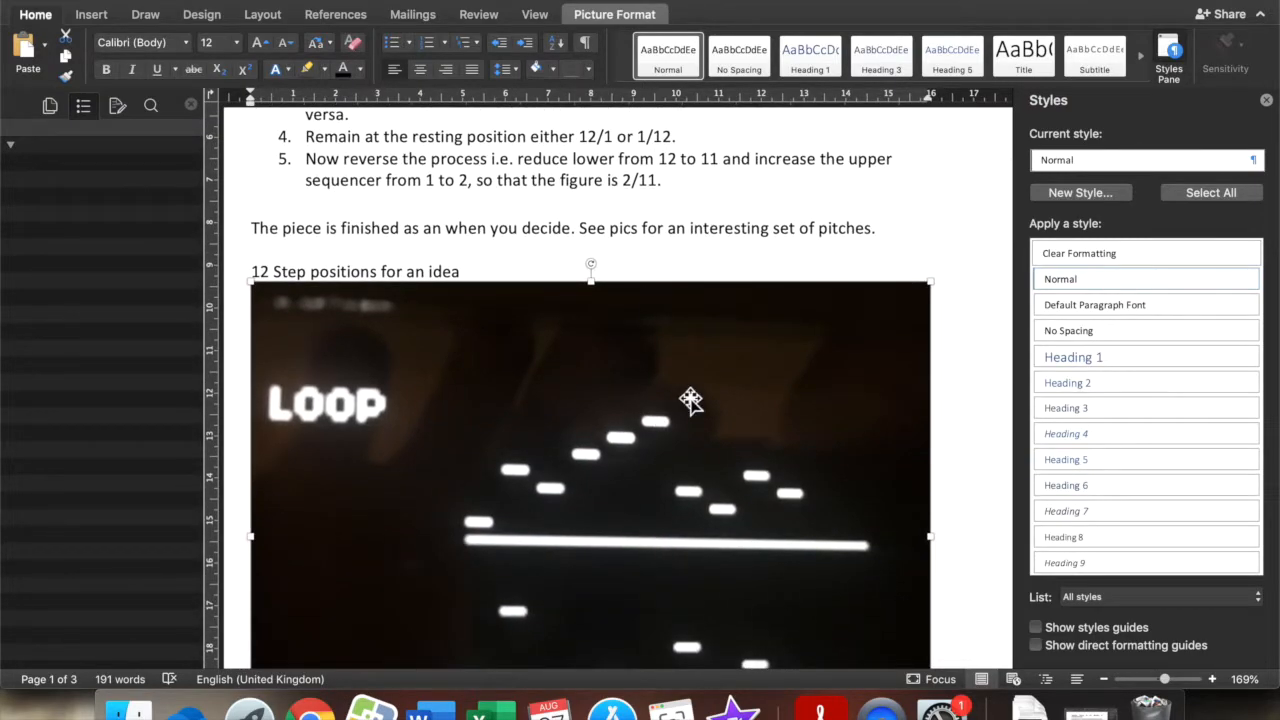
pyautogui.click(254, 270)
pyautogui.tripleClick(254, 270)
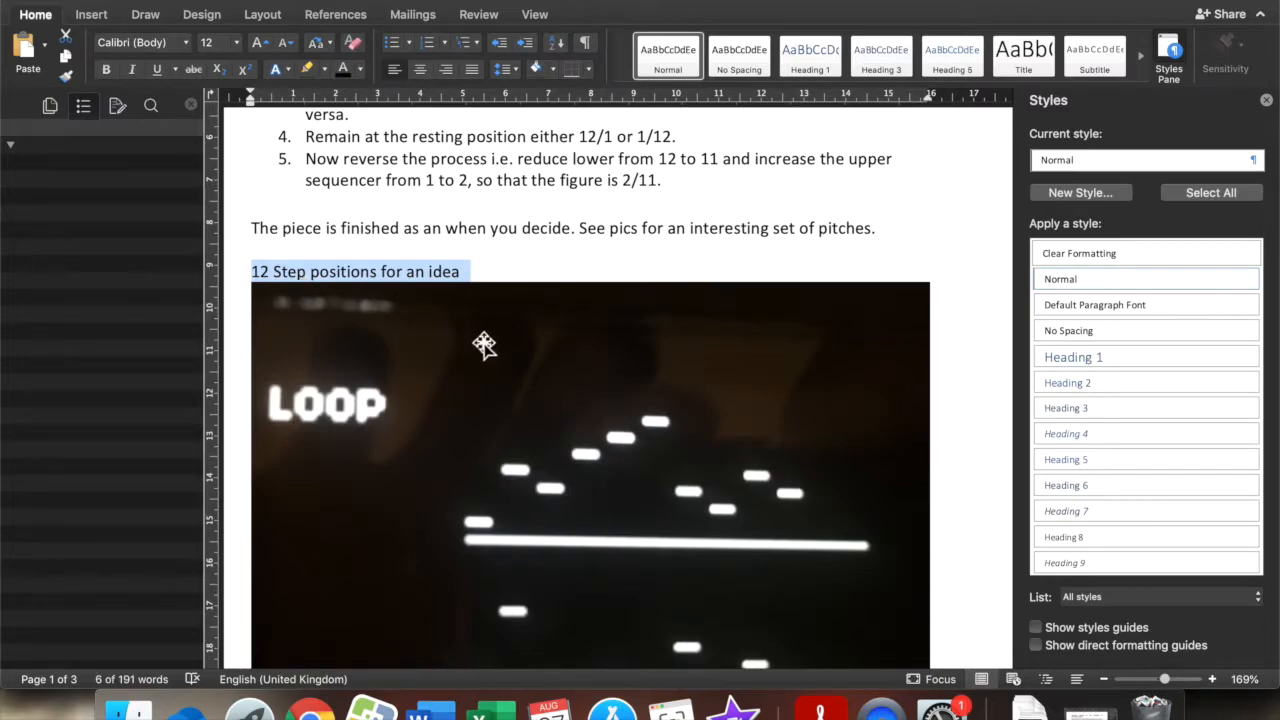
pyautogui.click(291, 273)
pyautogui.click(258, 268)
pyautogui.moveTo(258, 268); pyautogui.dragTo(460, 278)
pyautogui.press('super+c')
pyautogui.rightClick(476, 357)
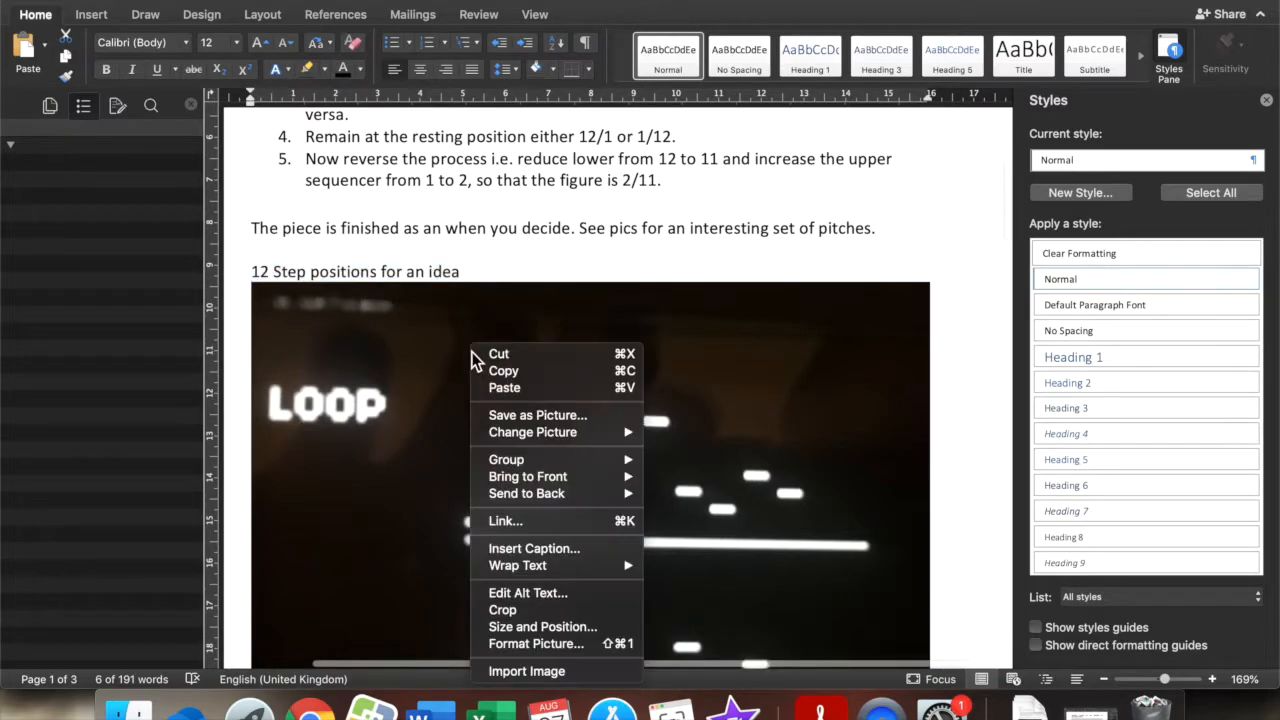
pyautogui.click(572, 596)
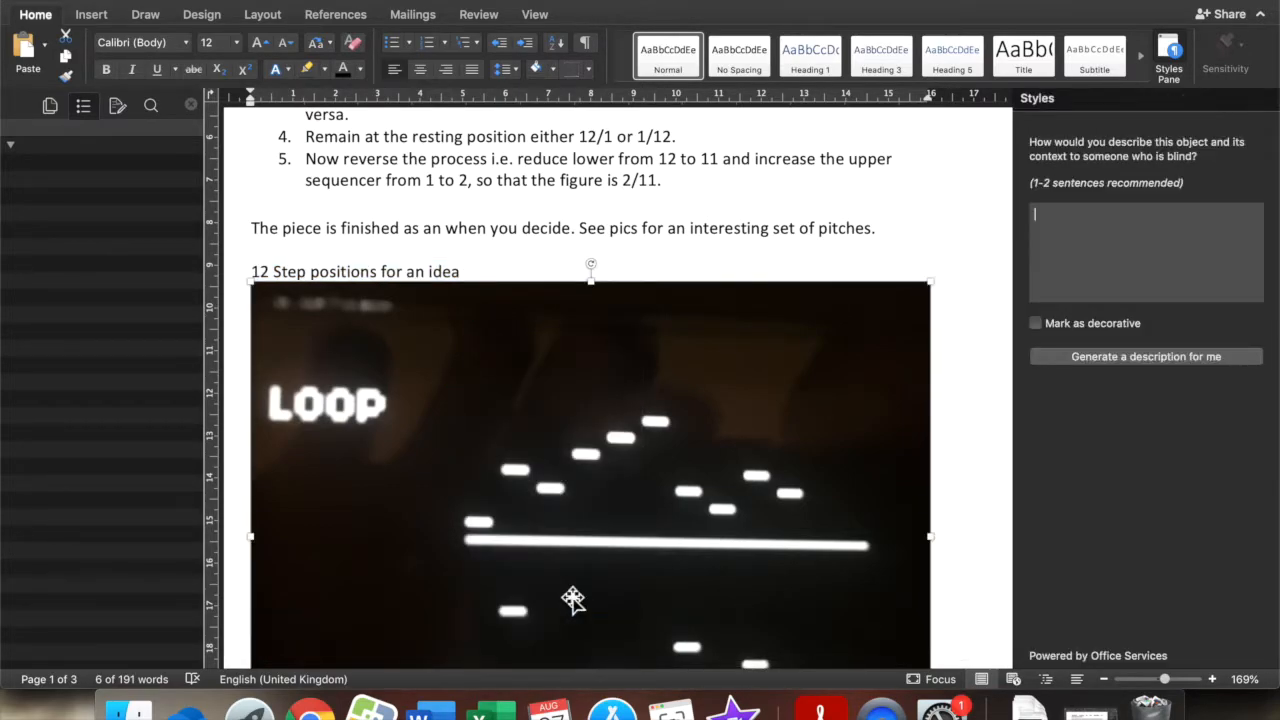
pyautogui.click(1075, 226)
pyautogui.press('super+v')
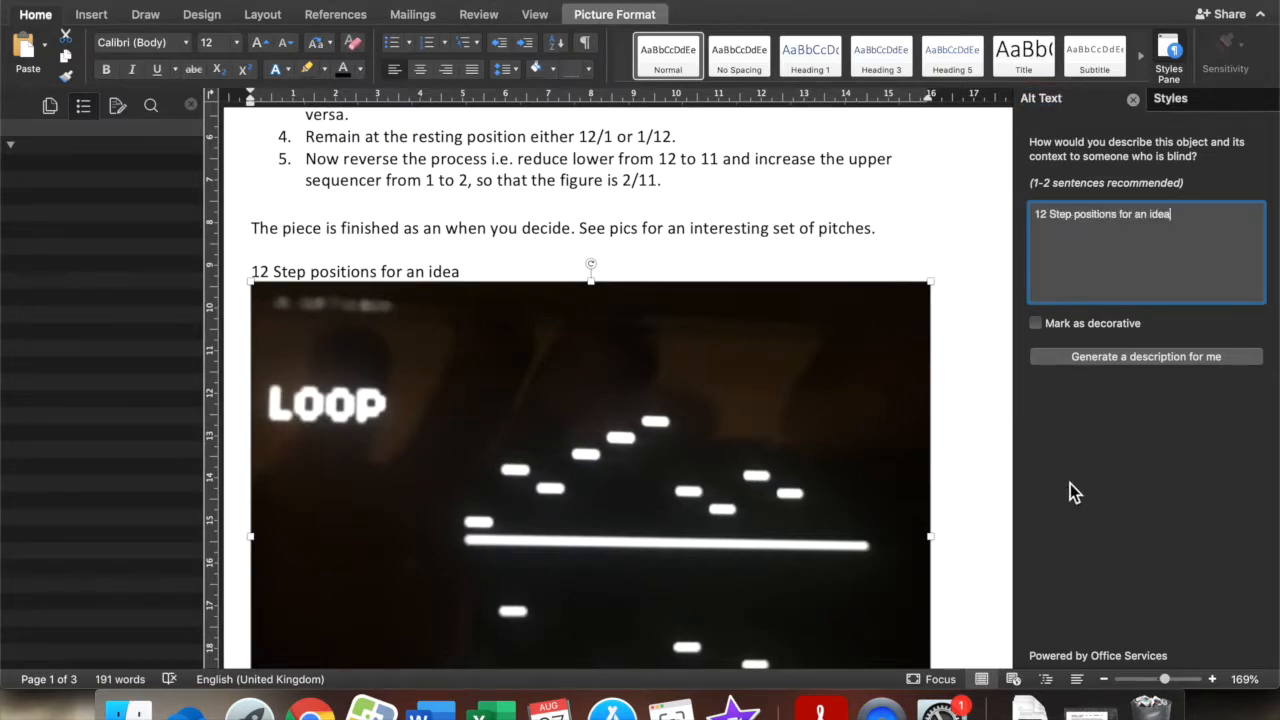
# Select the caption "12 steps upper and 1 step lower i.e. 12/1" above the second picture.
pyautogui.scroll(-10, 962, 447)
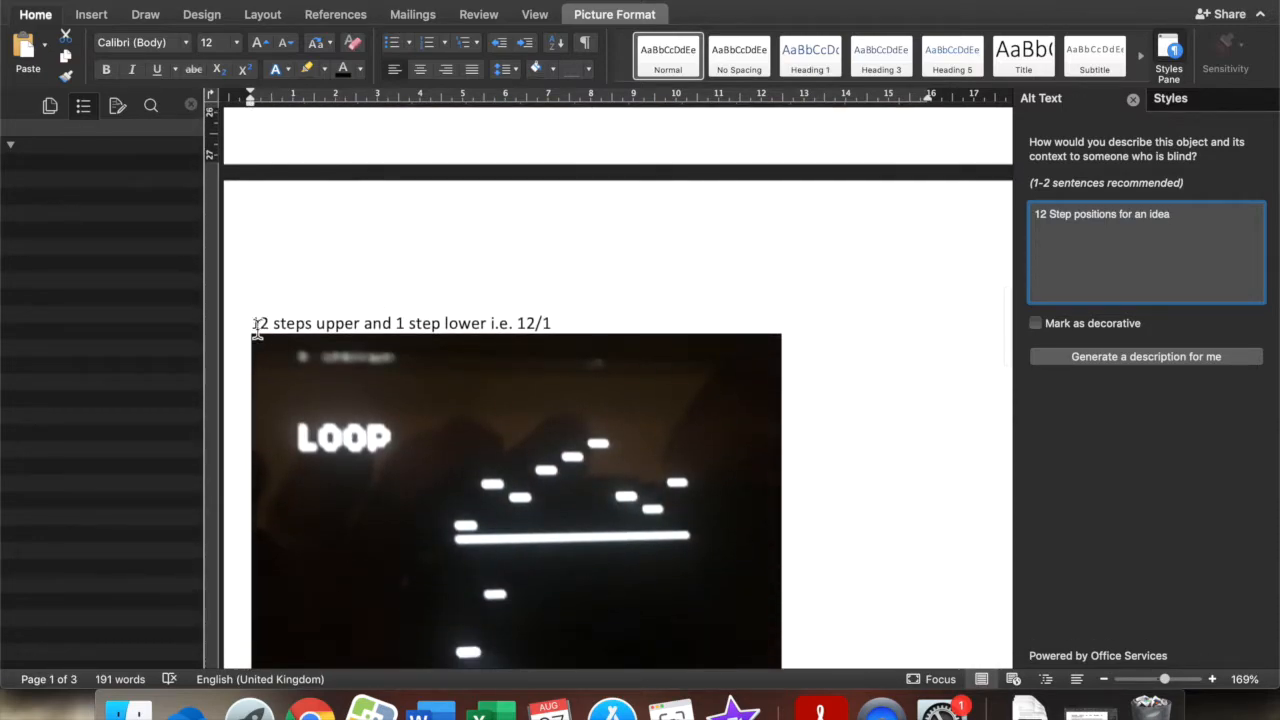
pyautogui.moveTo(252, 323); pyautogui.dragTo(552, 322)
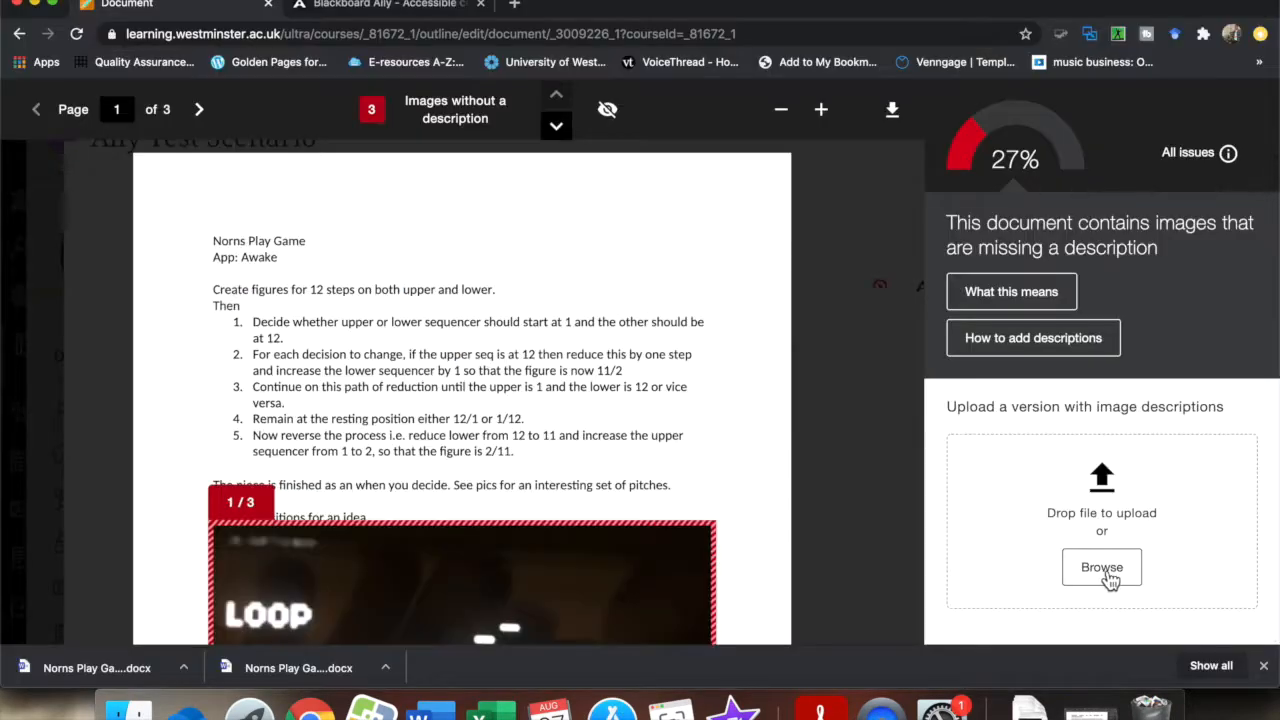
# Upload Norns Play Game.docx from Downloads to Ally as the version with image descriptions and review the remaining issues.
pyautogui.click(1106, 567)
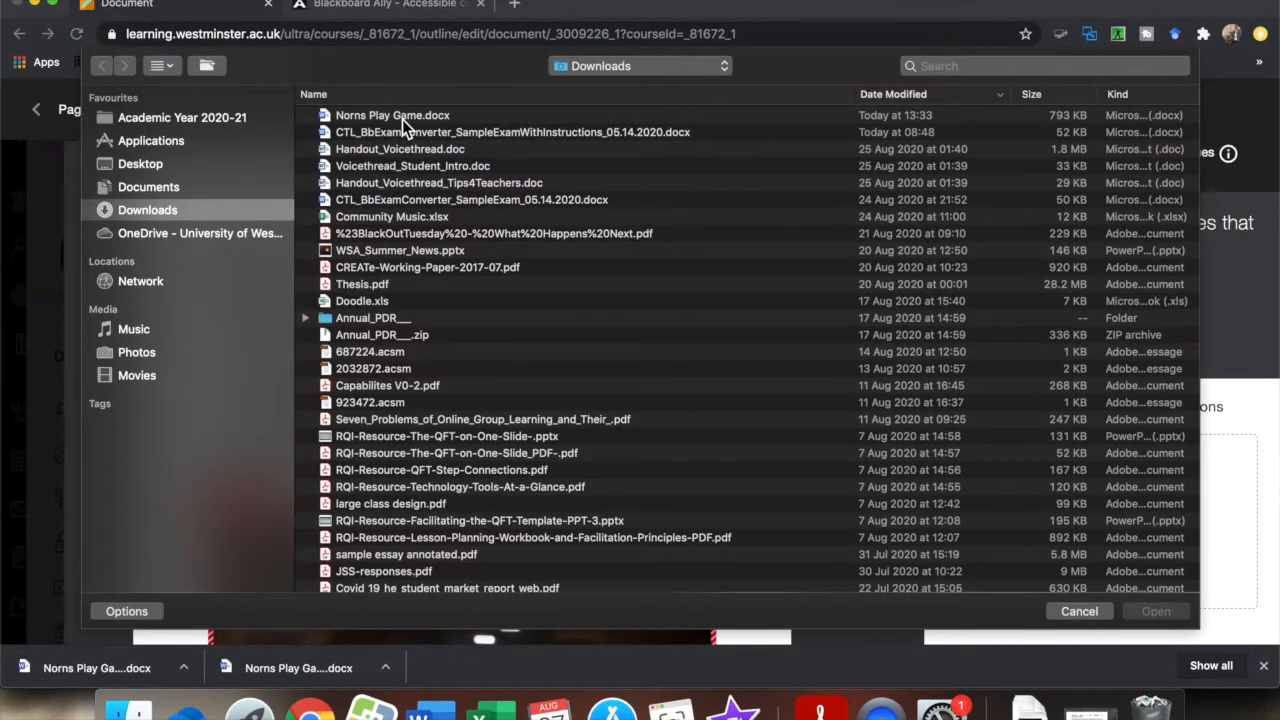
pyautogui.doubleClick(402, 119)
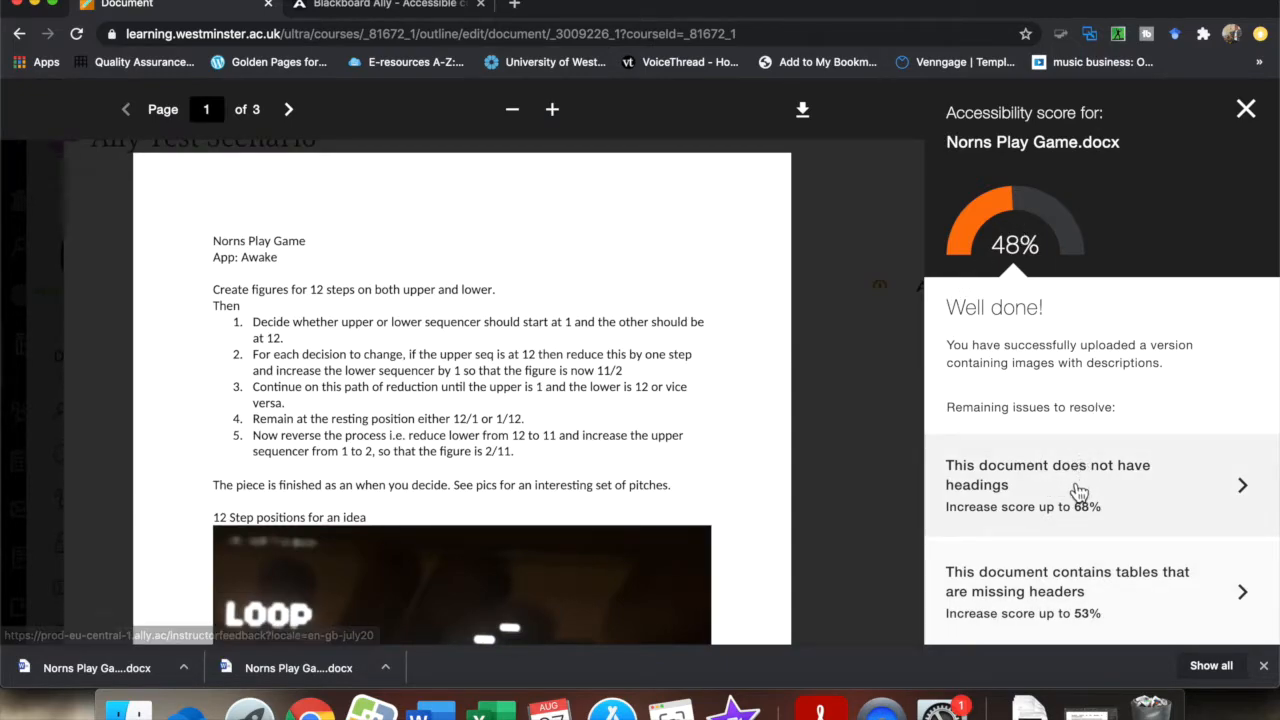
pyautogui.scroll(-1, 1078, 488)
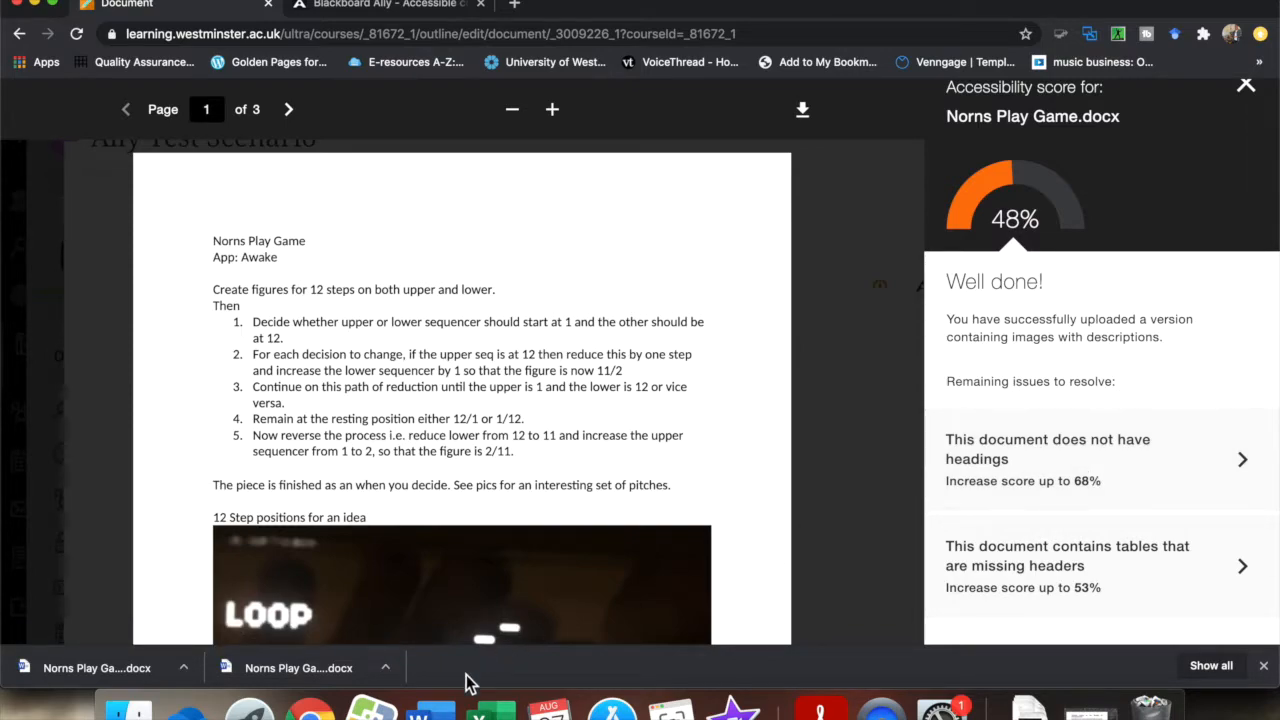
# Switch to Word, close the Alt Text pane and set the device table's rows to repeat as header row at the top of each page.
pyautogui.click(430, 706)
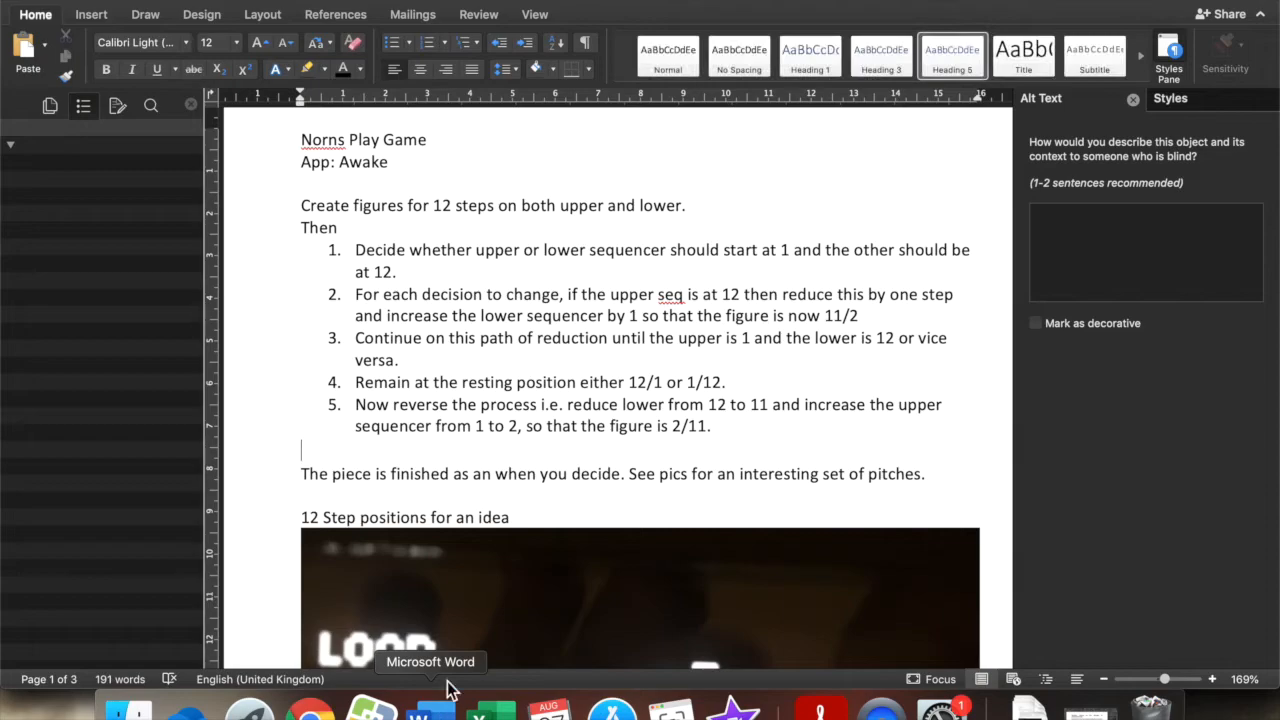
pyautogui.scroll(-10, 555, 382)
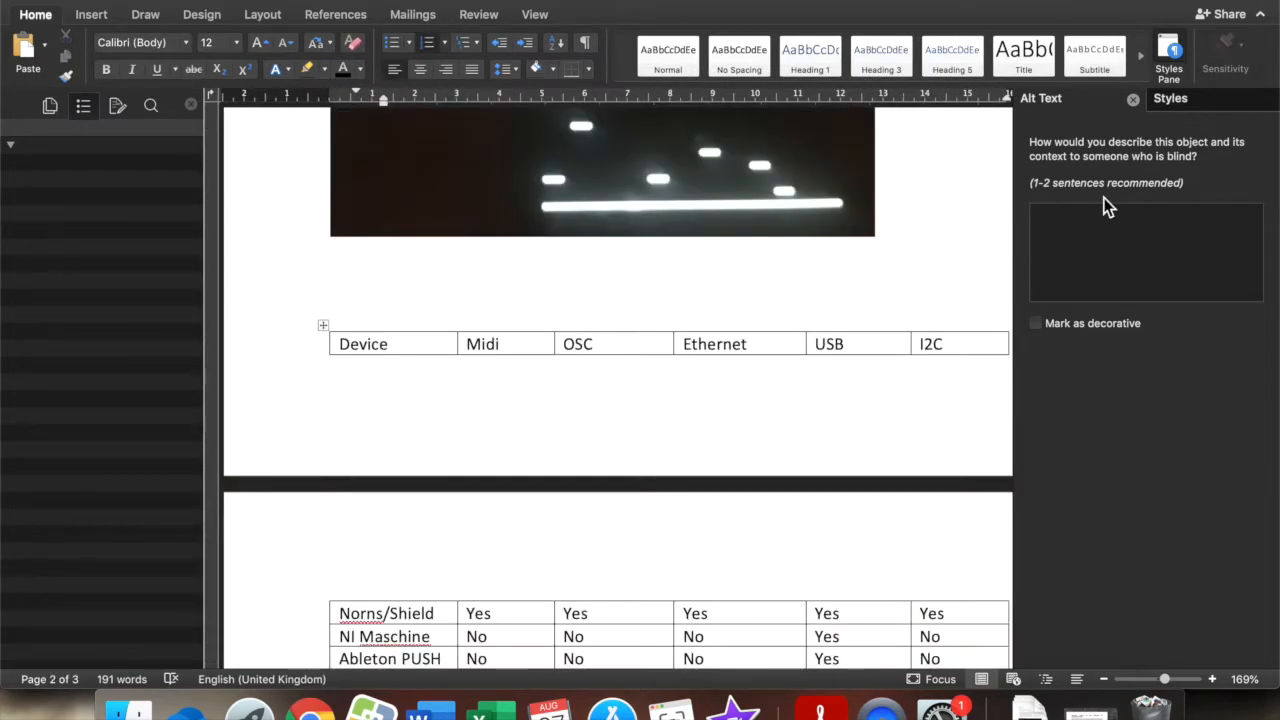
pyautogui.click(1133, 101)
pyautogui.rightClick(323, 326)
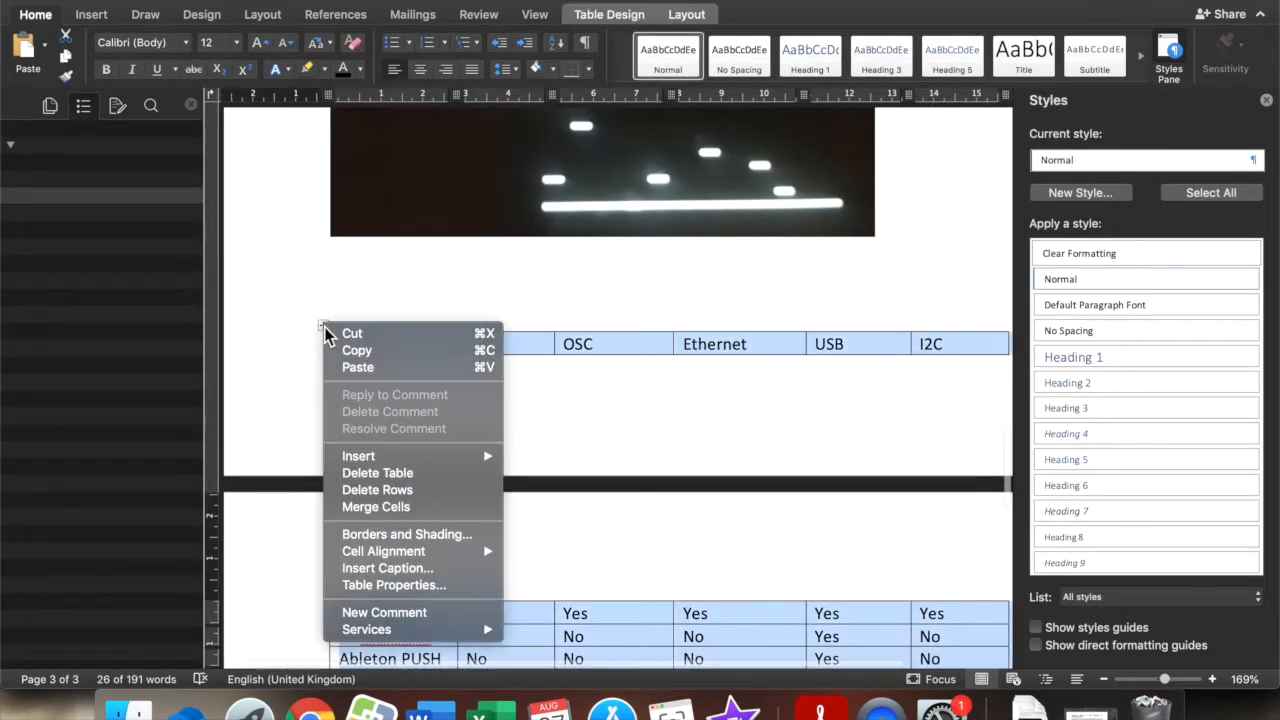
pyautogui.click(418, 586)
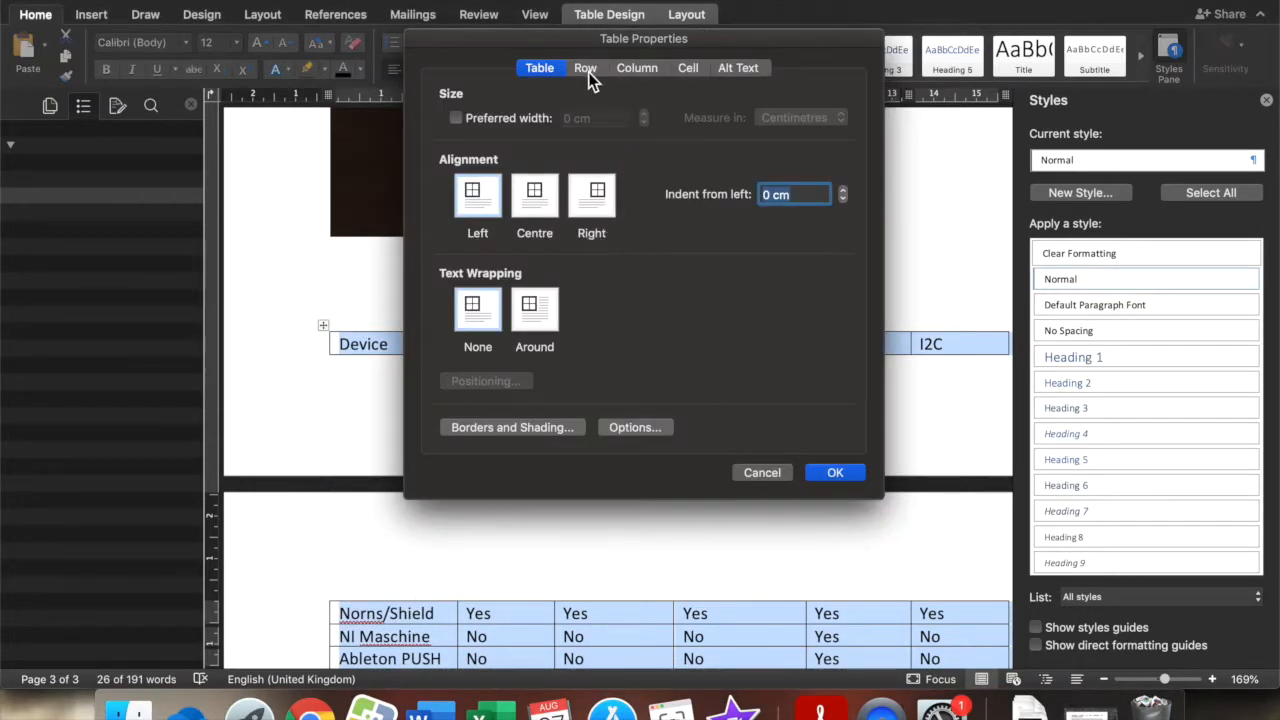
pyautogui.click(588, 72)
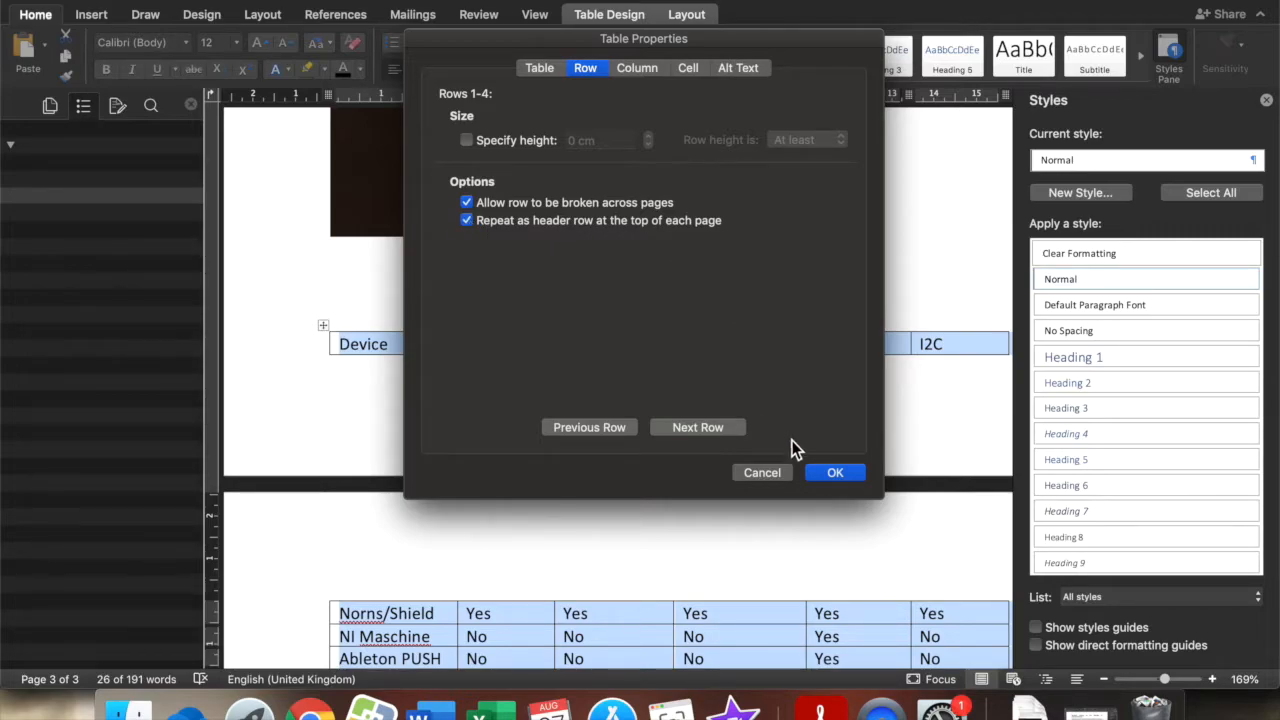
pyautogui.click(826, 476)
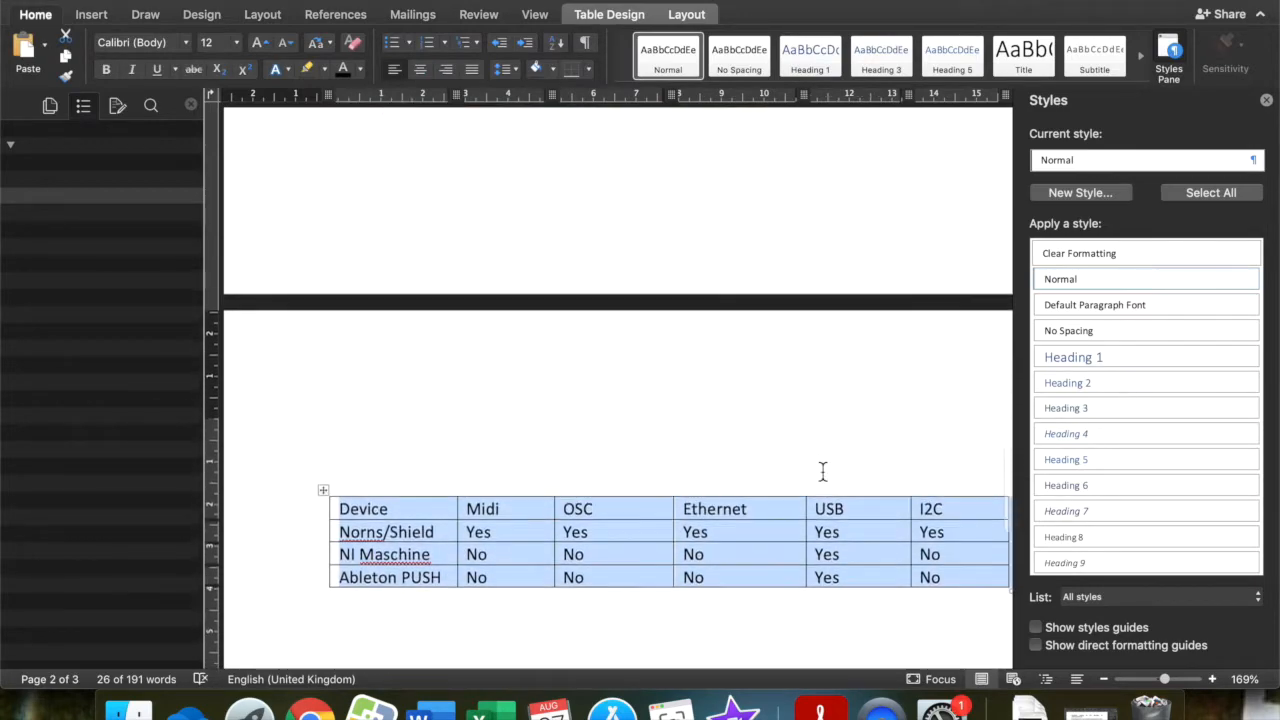
pyautogui.click(804, 557)
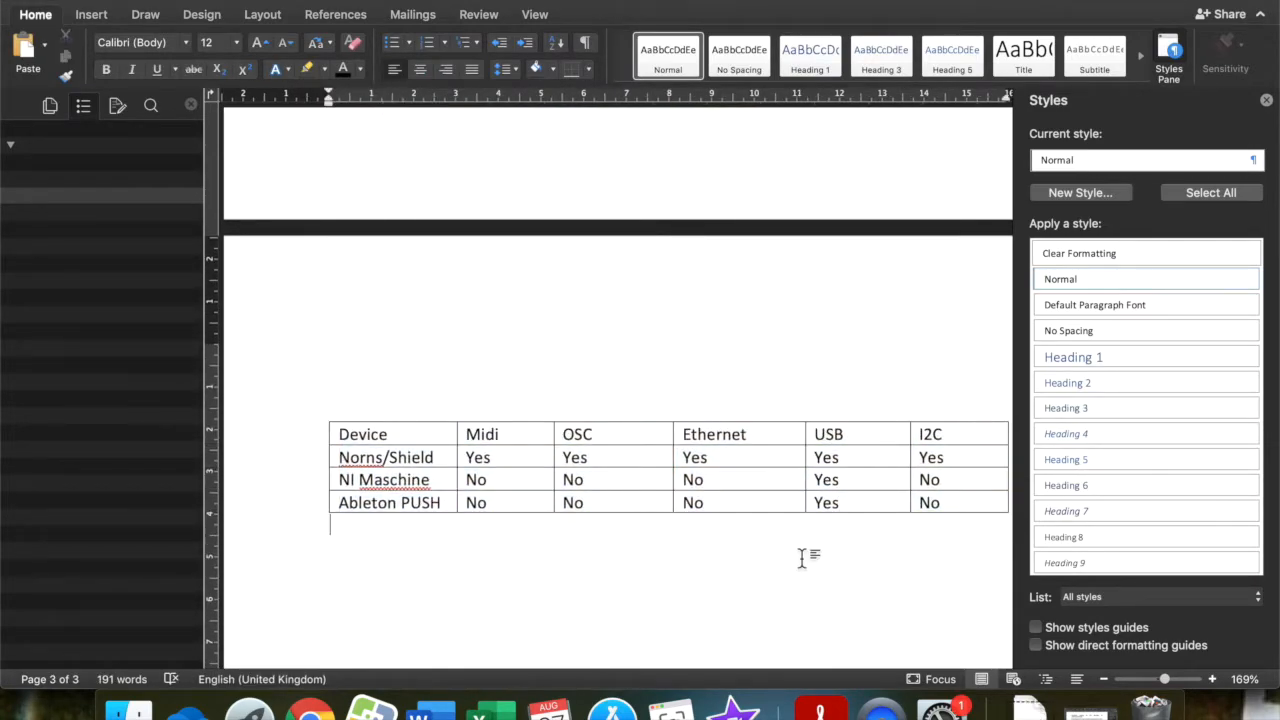
# Switch back to Ally in Chrome and upload Norns Play Game.docx from Downloads for the missing table headers issue.
pyautogui.click(312, 680)
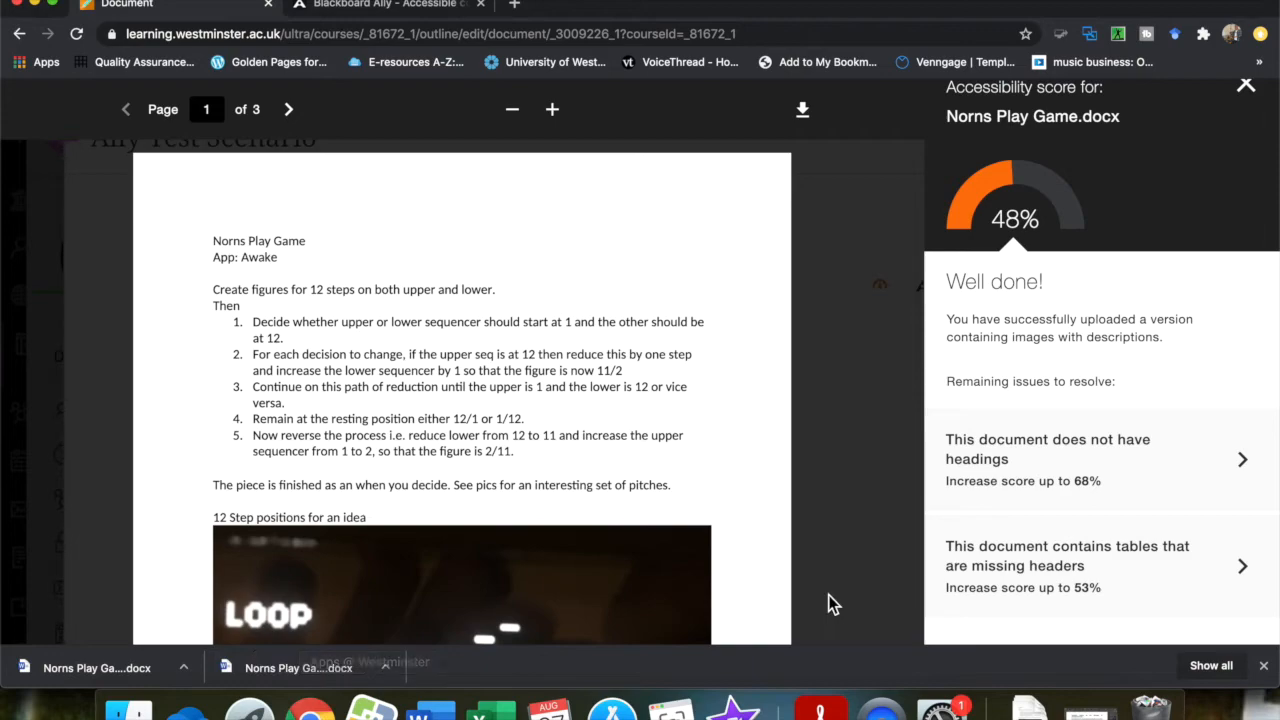
pyautogui.click(1234, 578)
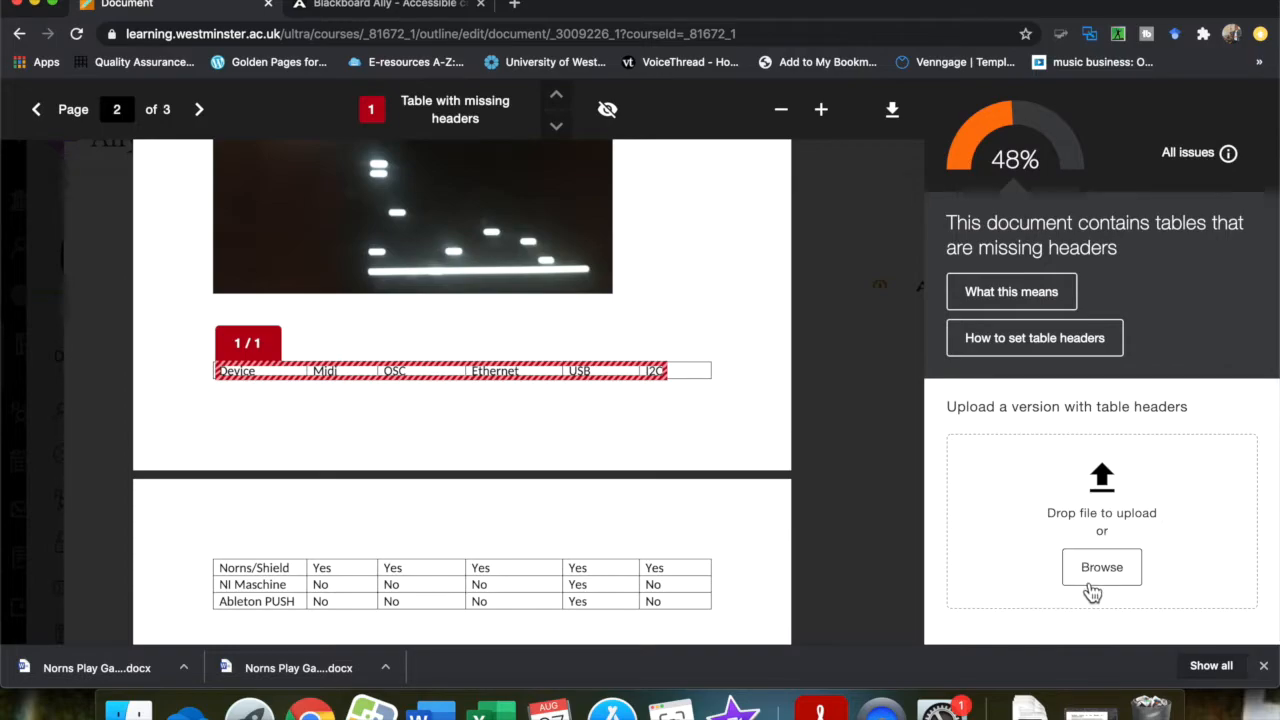
pyautogui.click(1113, 569)
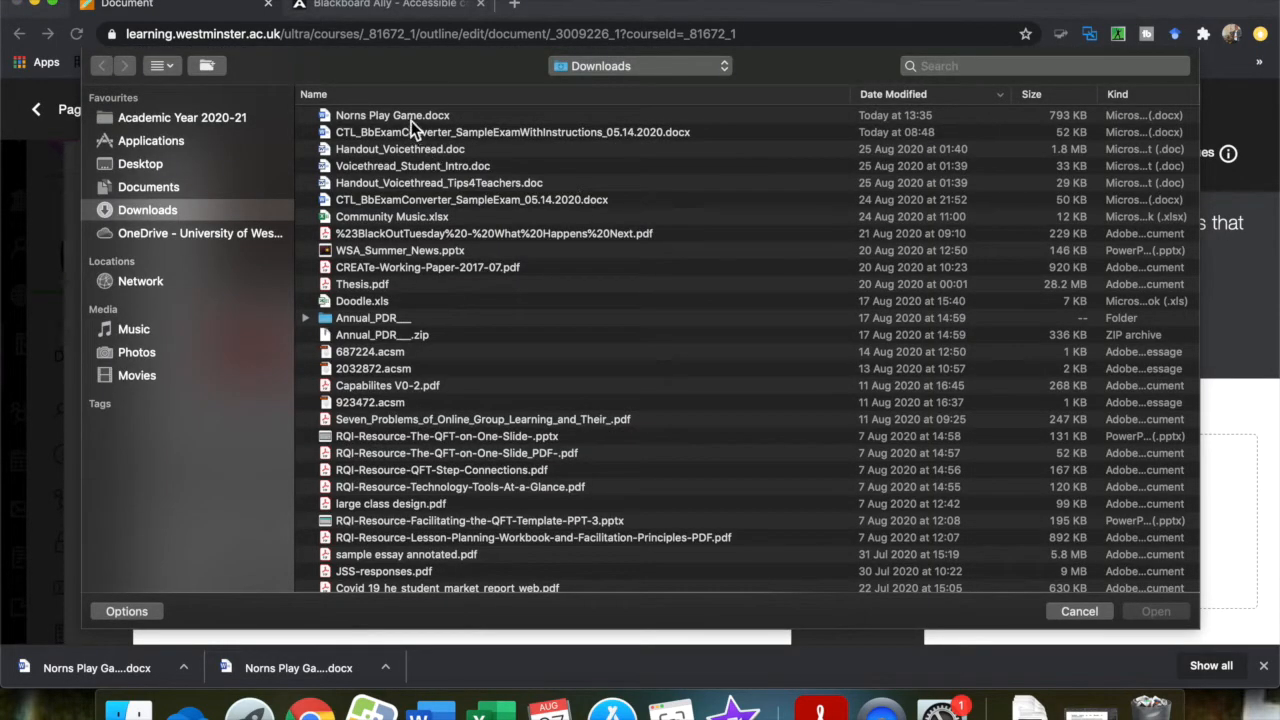
pyautogui.click(406, 117)
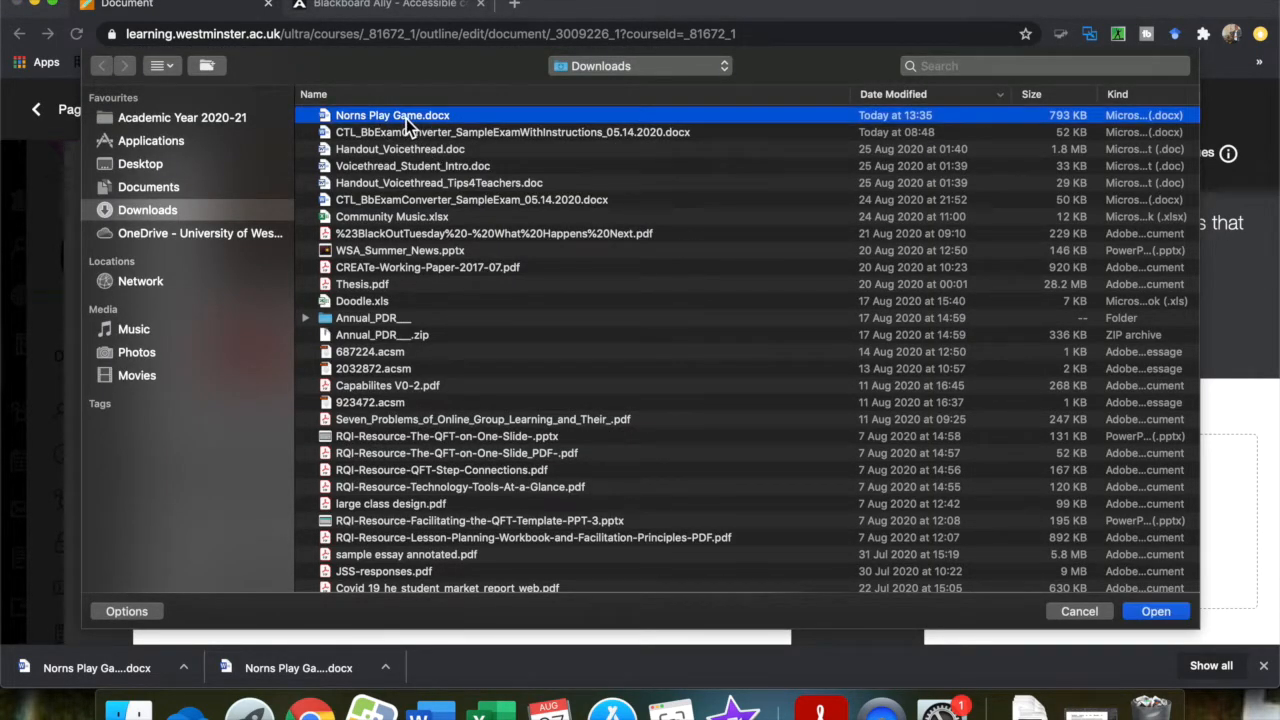
pyautogui.click(1158, 612)
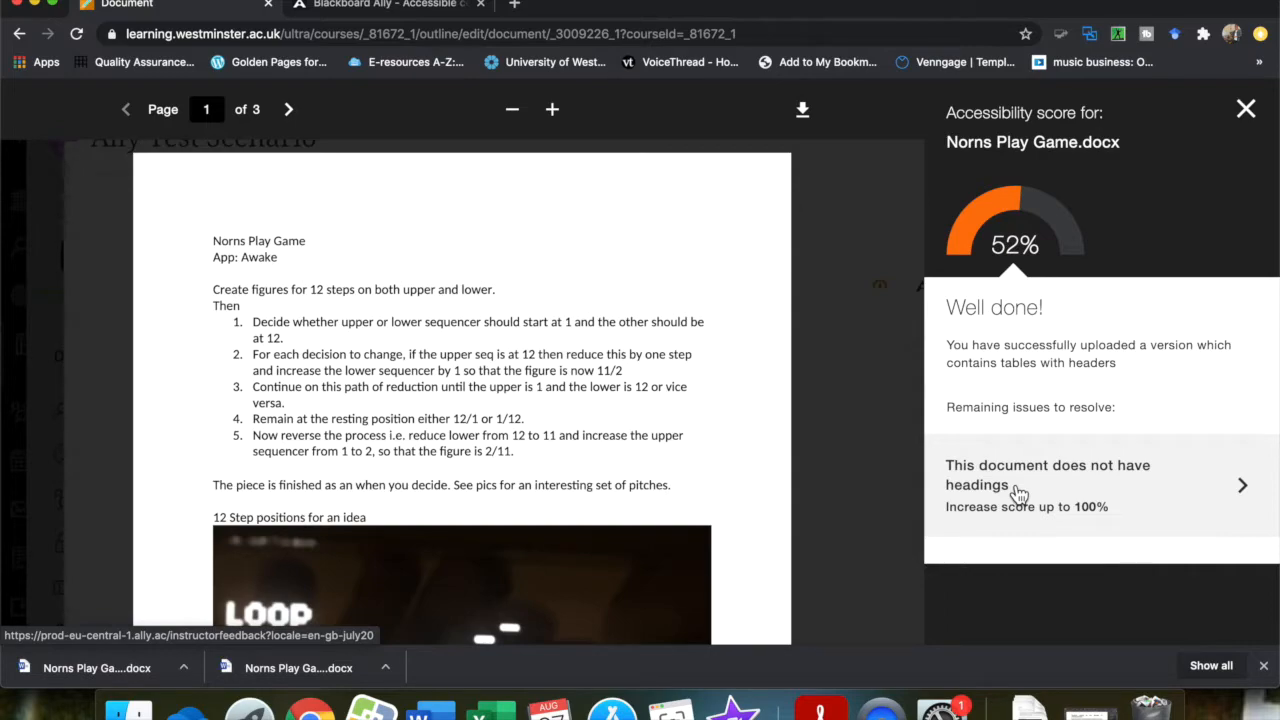
# Open the missing headings issue in Ally and apply the Heading 1 style to the title "Norns Play Game" in Word.
pyautogui.click(1018, 492)
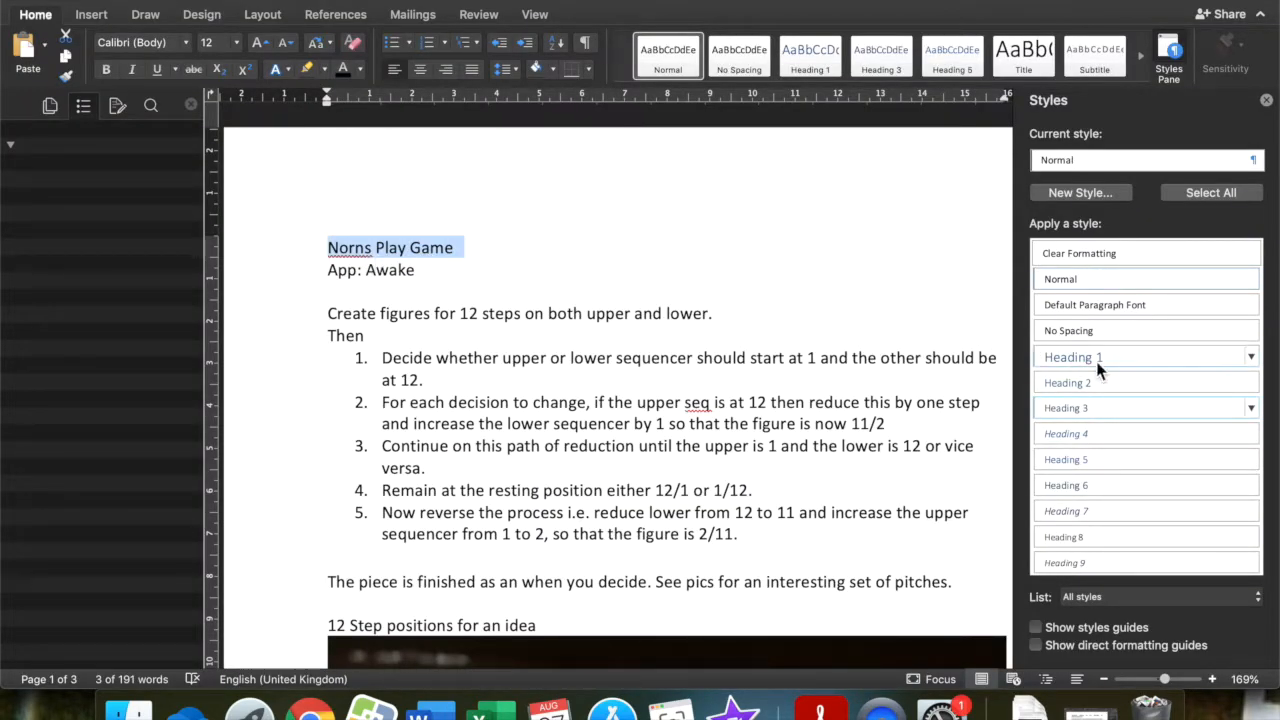
pyautogui.click(1142, 358)
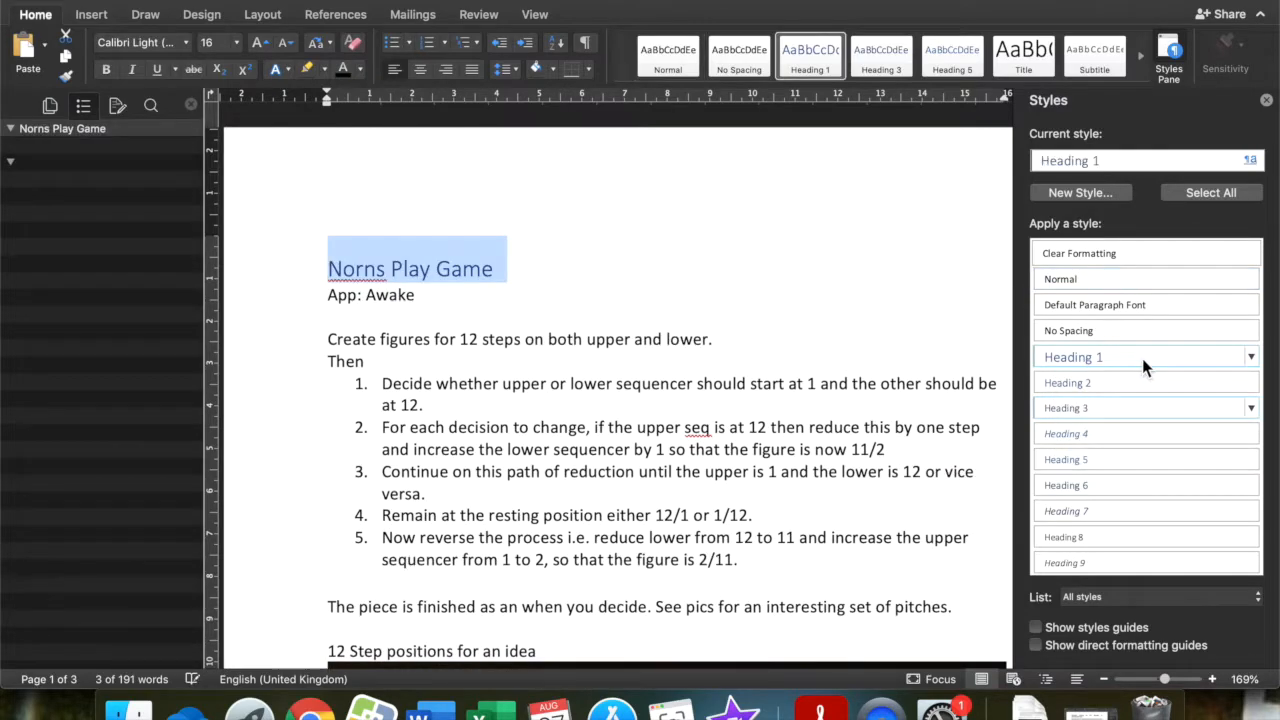
# Modify the Heading 1 style so that its font colour is Automatic.
pyautogui.click(1251, 357)
pyautogui.click(1174, 411)
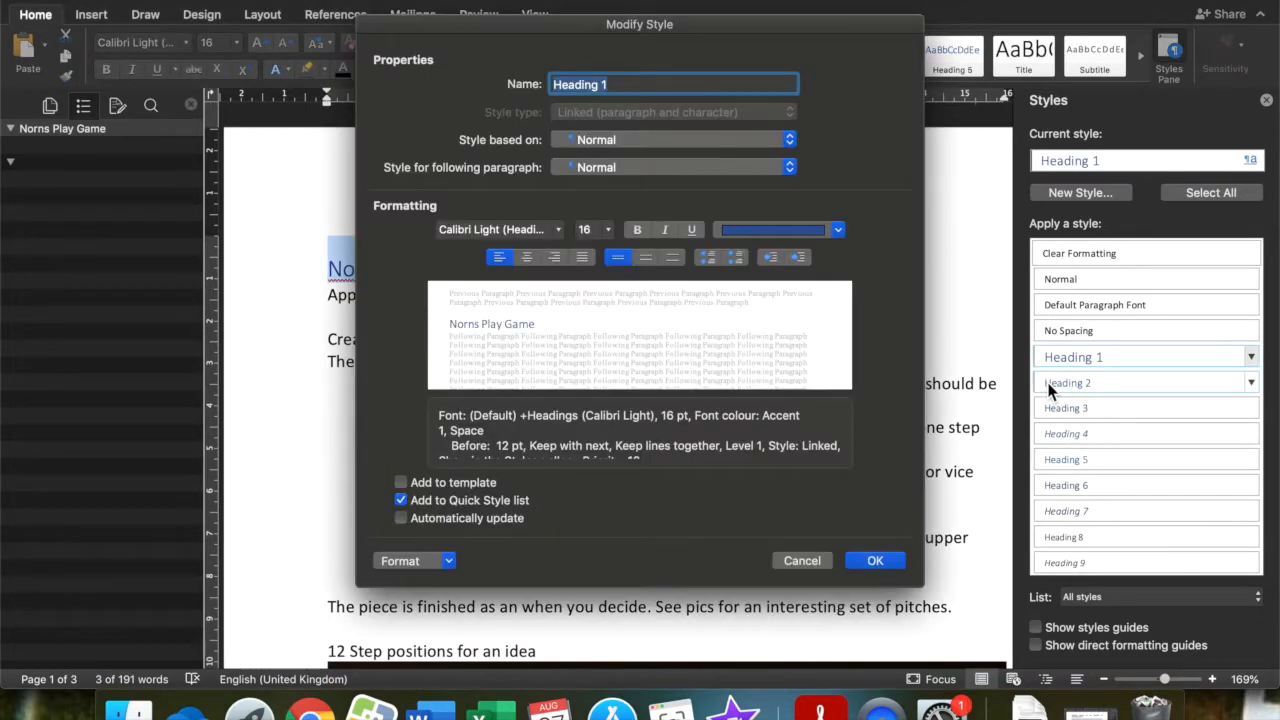
pyautogui.click(838, 231)
pyautogui.click(800, 263)
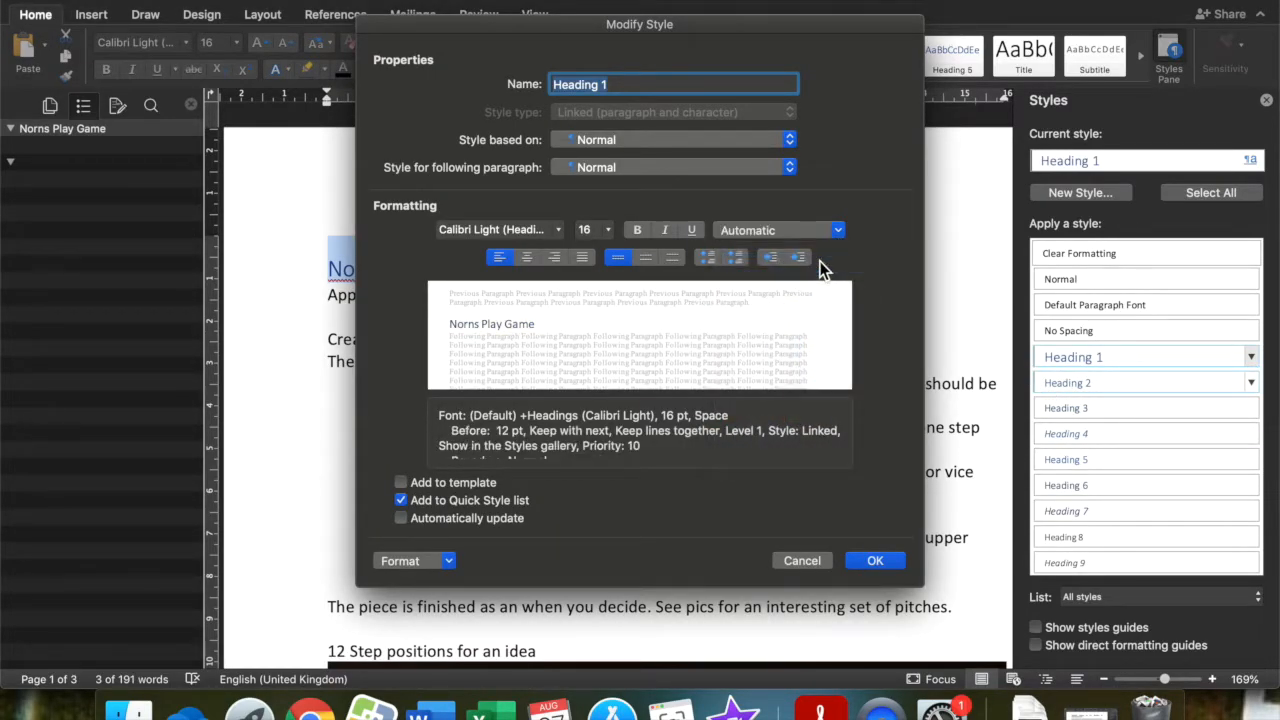
pyautogui.click(874, 560)
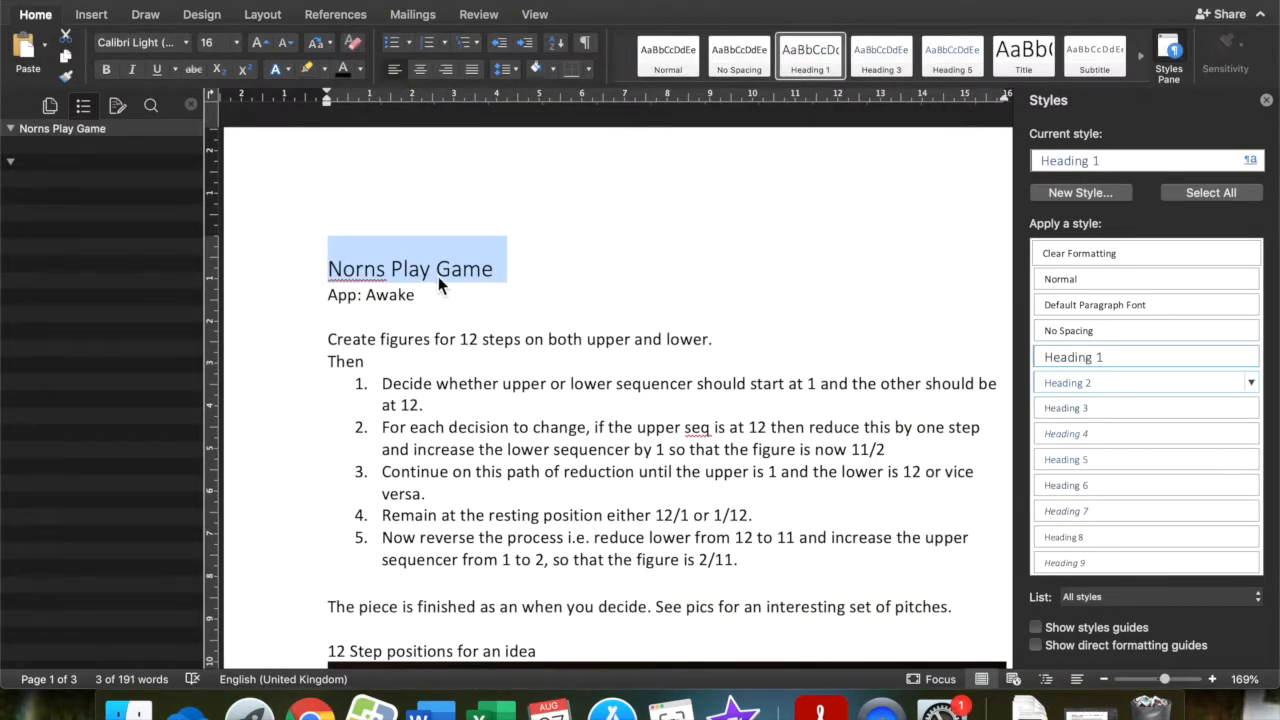
pyautogui.click(1251, 358)
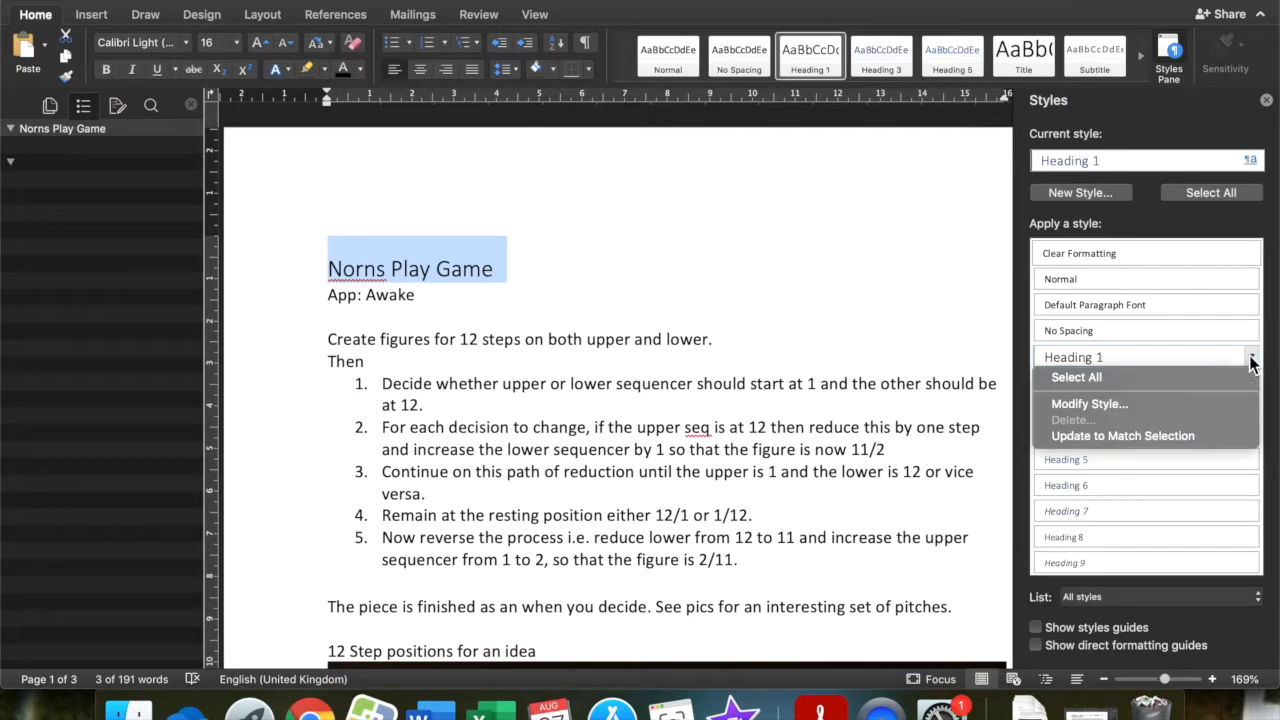
pyautogui.click(1186, 404)
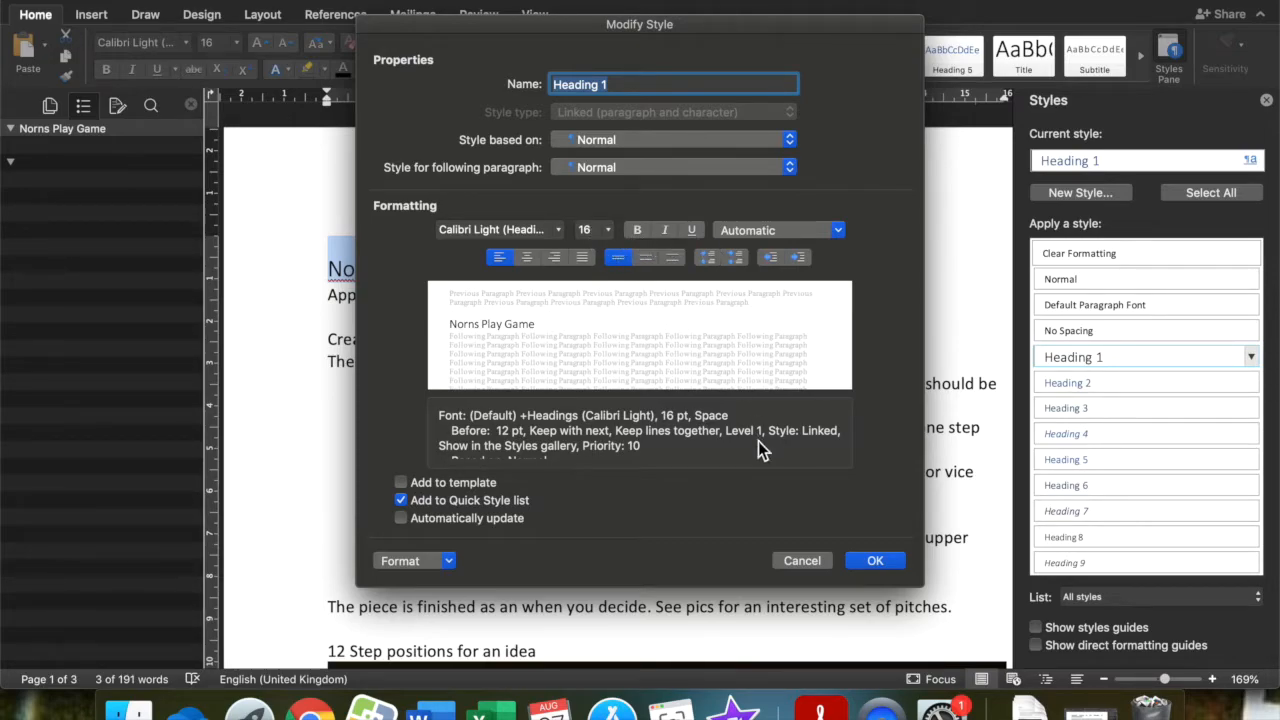
pyautogui.click(806, 563)
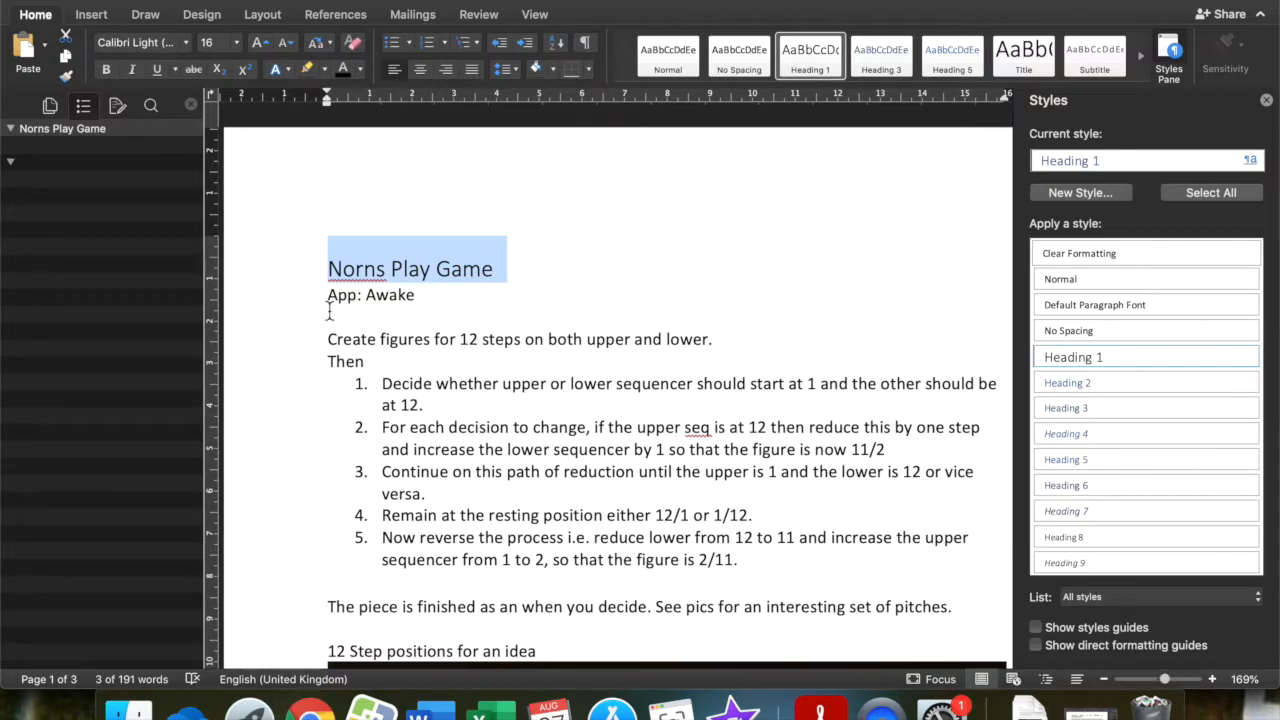
# Apply the Heading 2 style to "App: Awake" and change that style's font colour to black.
pyautogui.moveTo(327, 294); pyautogui.dragTo(430, 299)
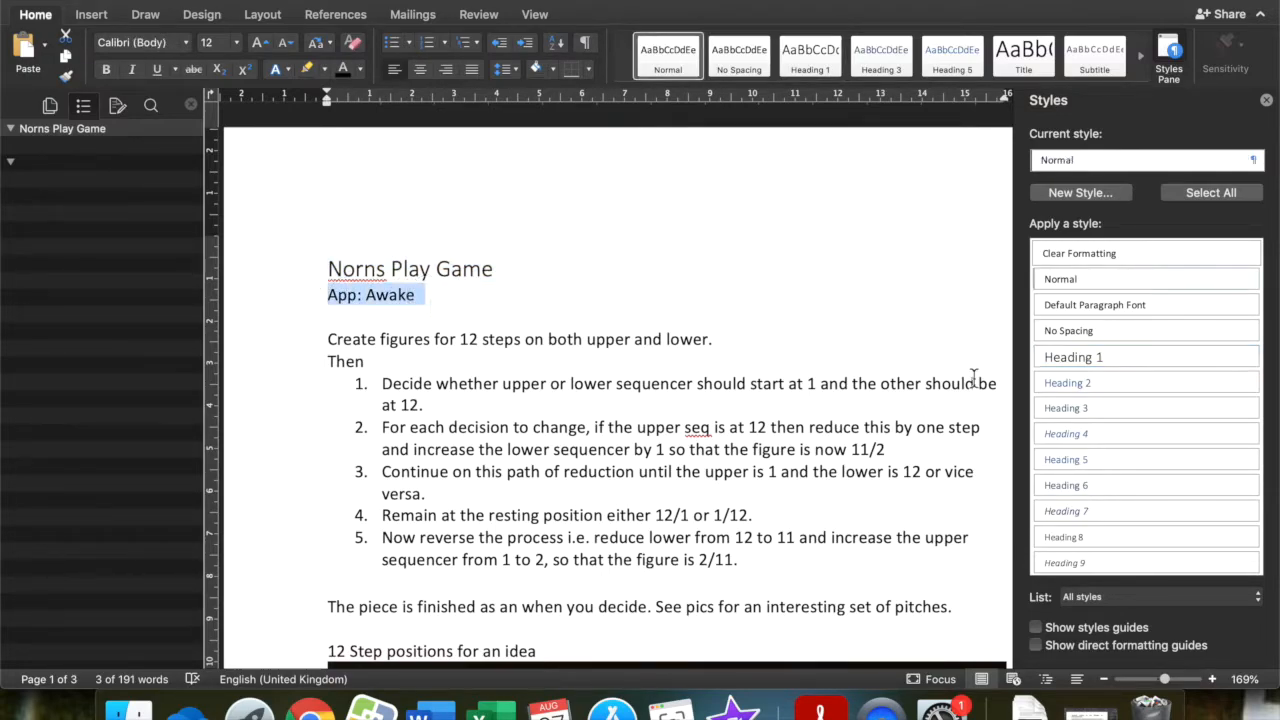
pyautogui.click(1172, 385)
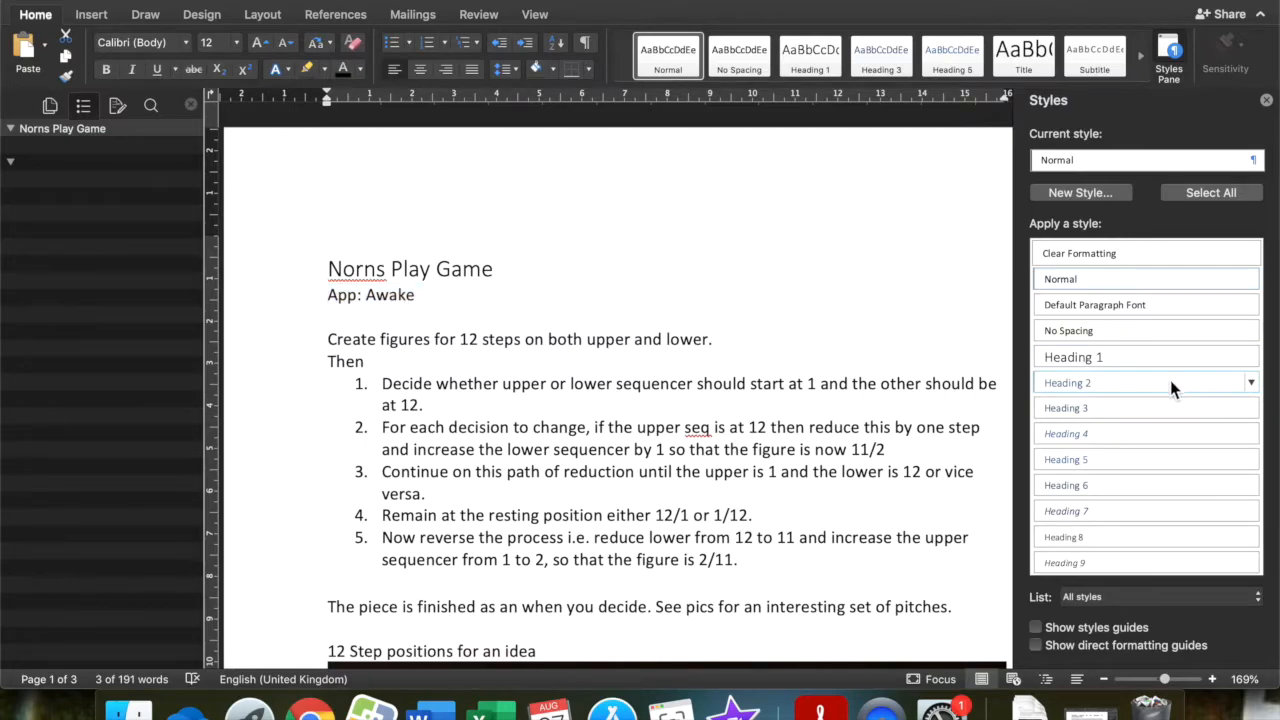
pyautogui.click(1249, 386)
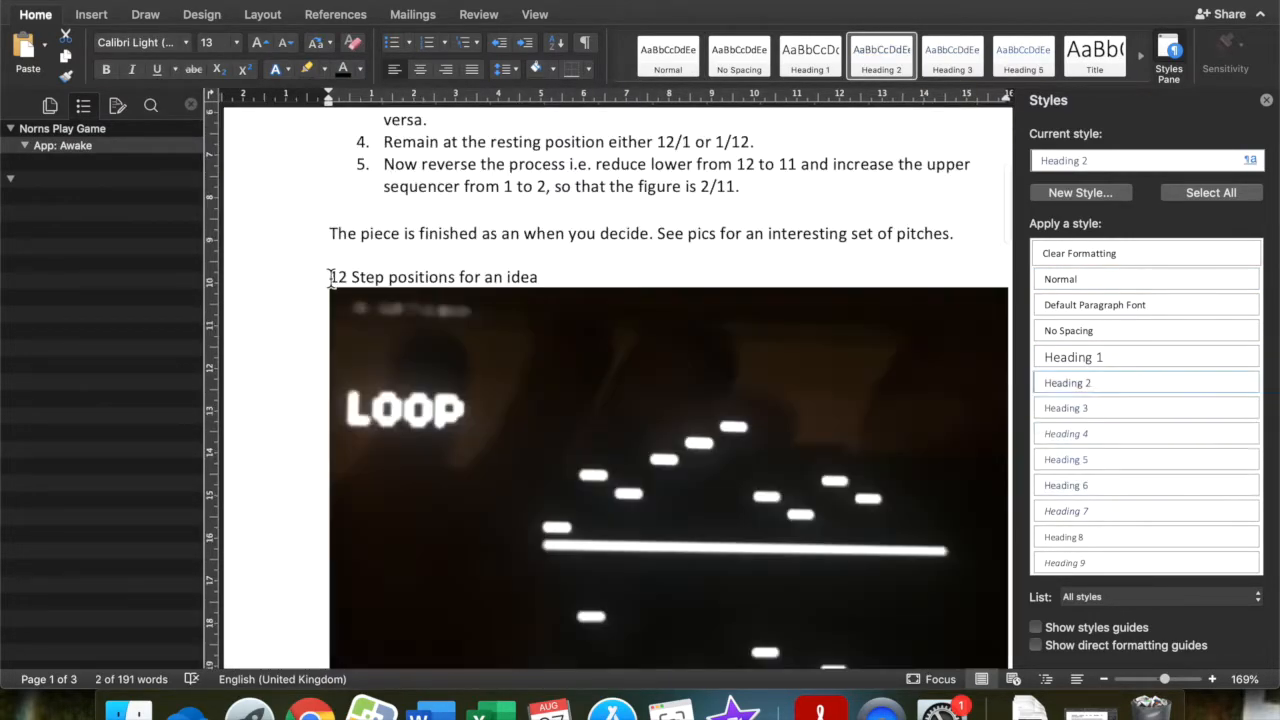
# Apply the Heading 3 style to the line "12 Step positions for an idea" above the first image.
pyautogui.moveTo(331, 277); pyautogui.dragTo(551, 277)
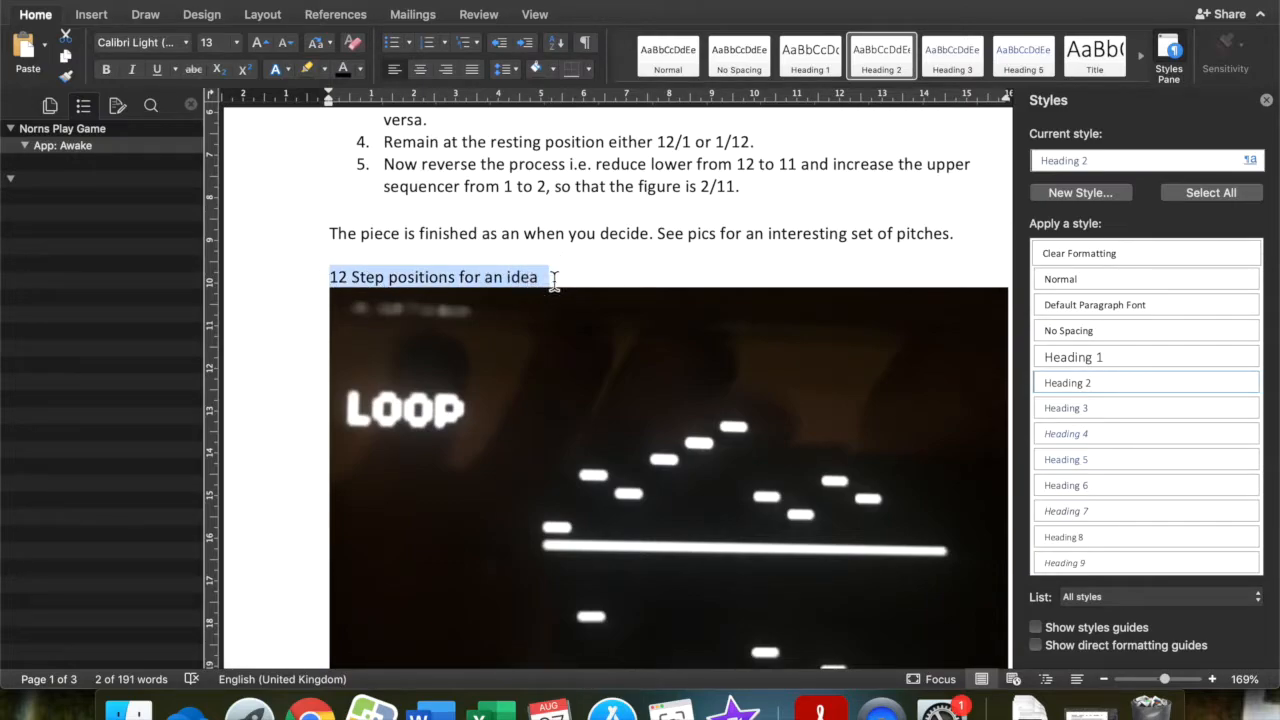
pyautogui.press('super+shift+n')
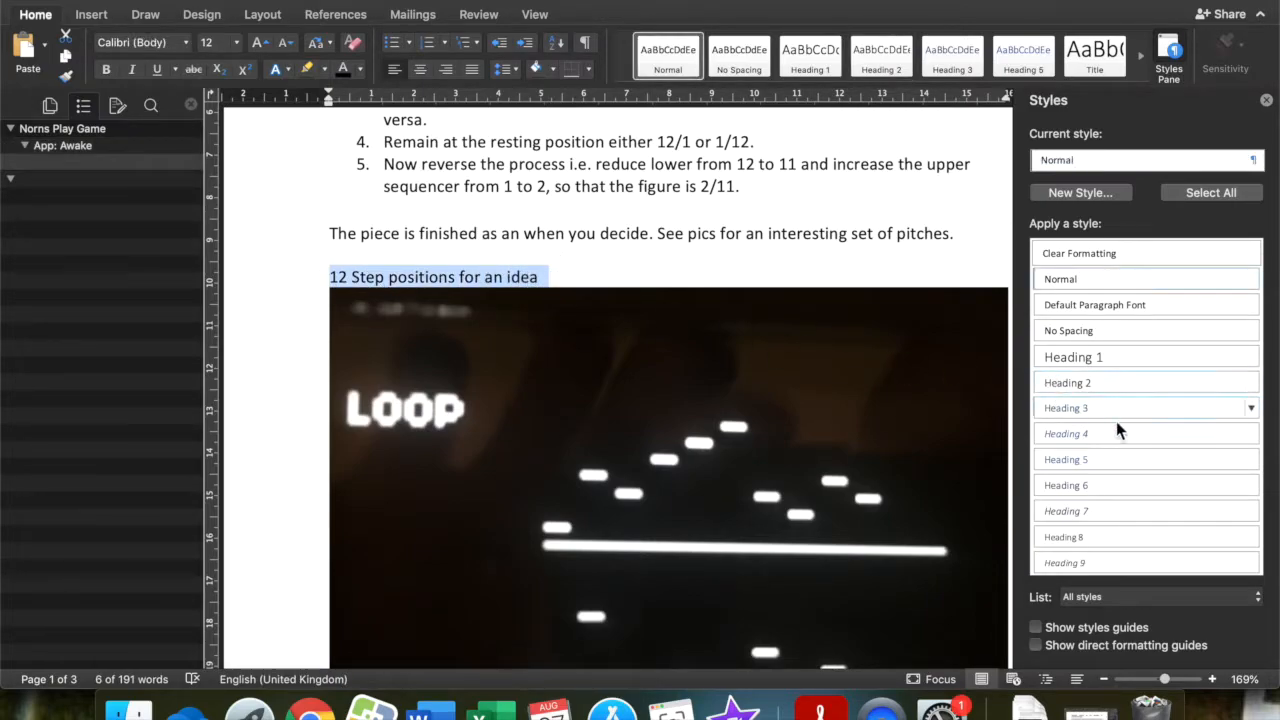
pyautogui.click(1220, 418)
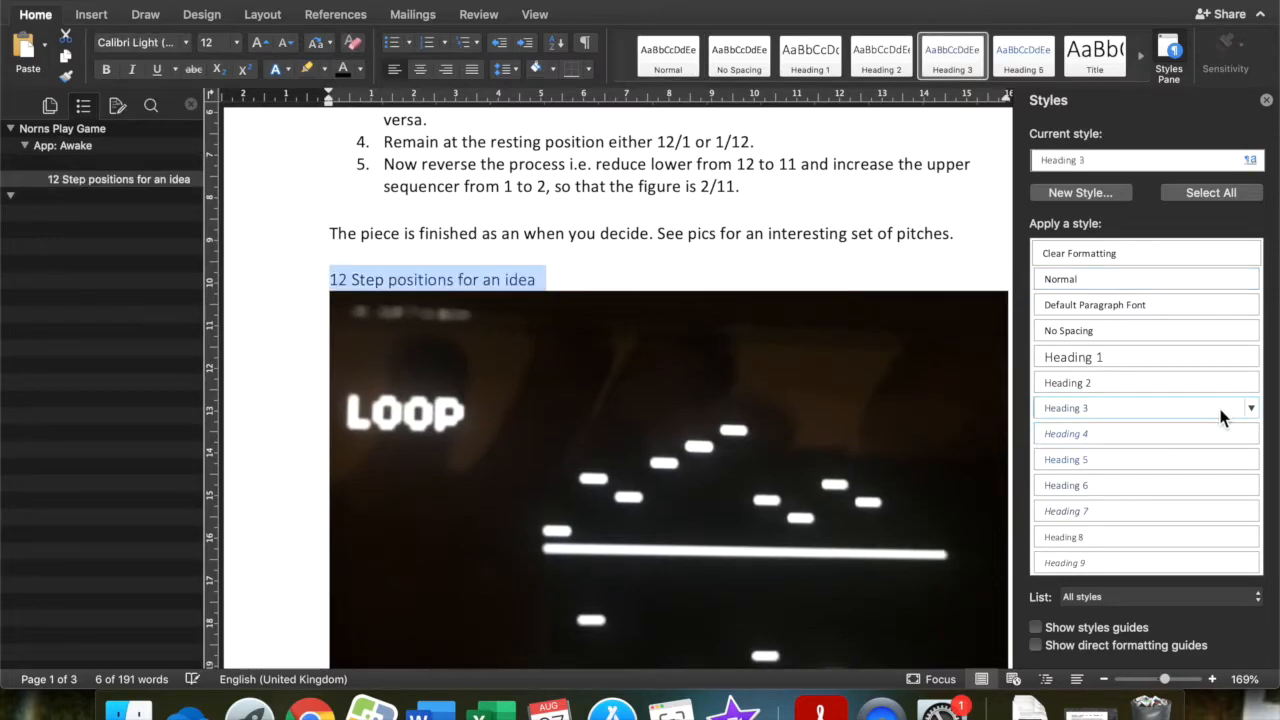
# Modify the Heading 3 style so that its font colour is Automatic.
pyautogui.click(1251, 410)
pyautogui.click(1161, 460)
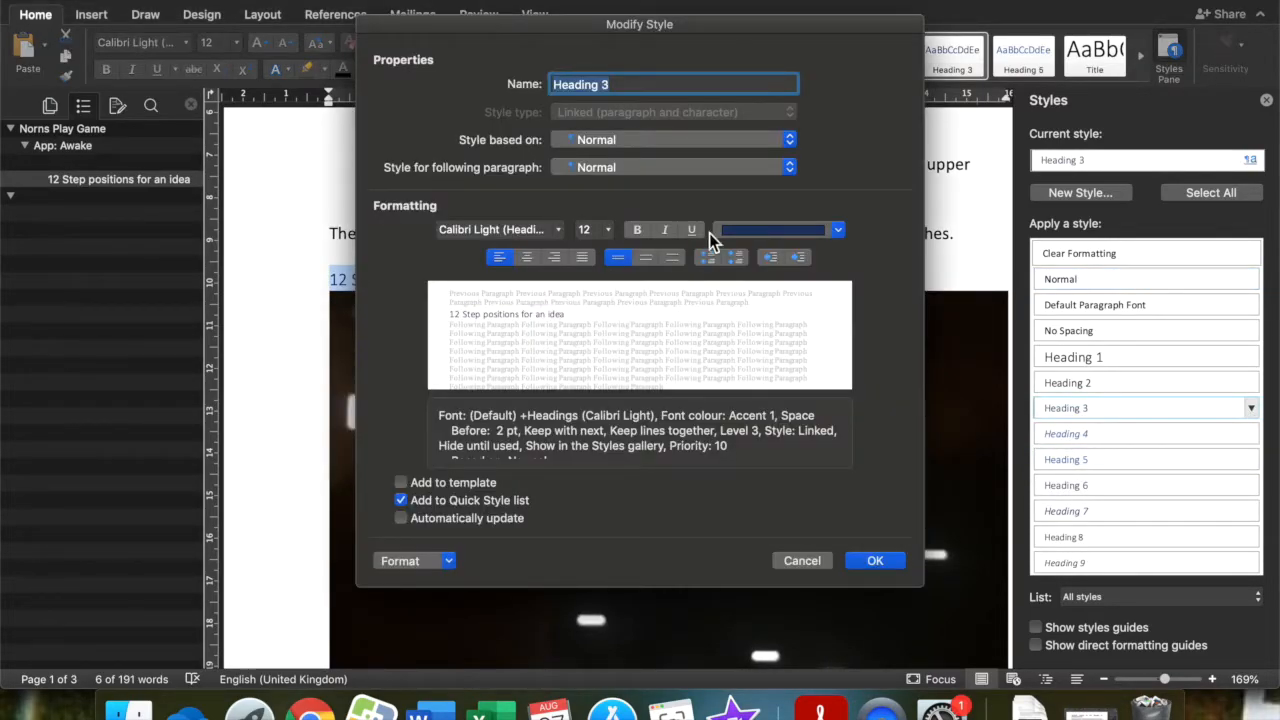
pyautogui.click(789, 229)
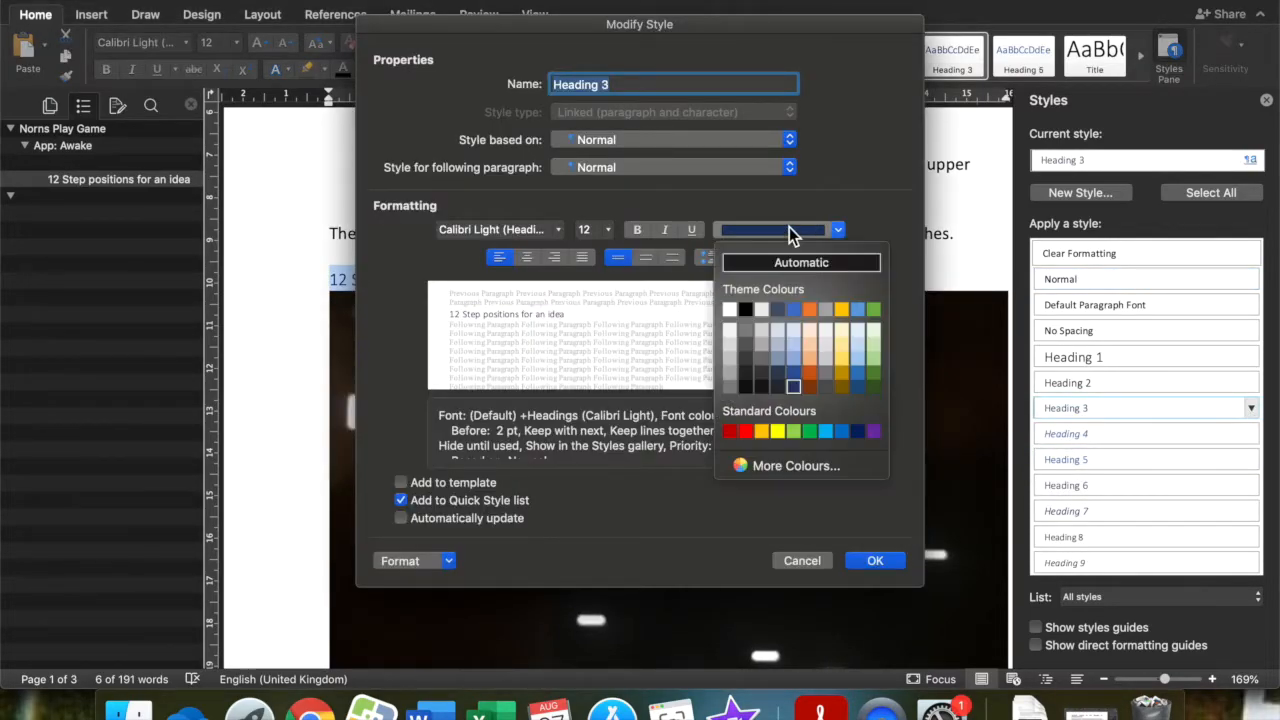
pyautogui.click(778, 261)
pyautogui.click(870, 561)
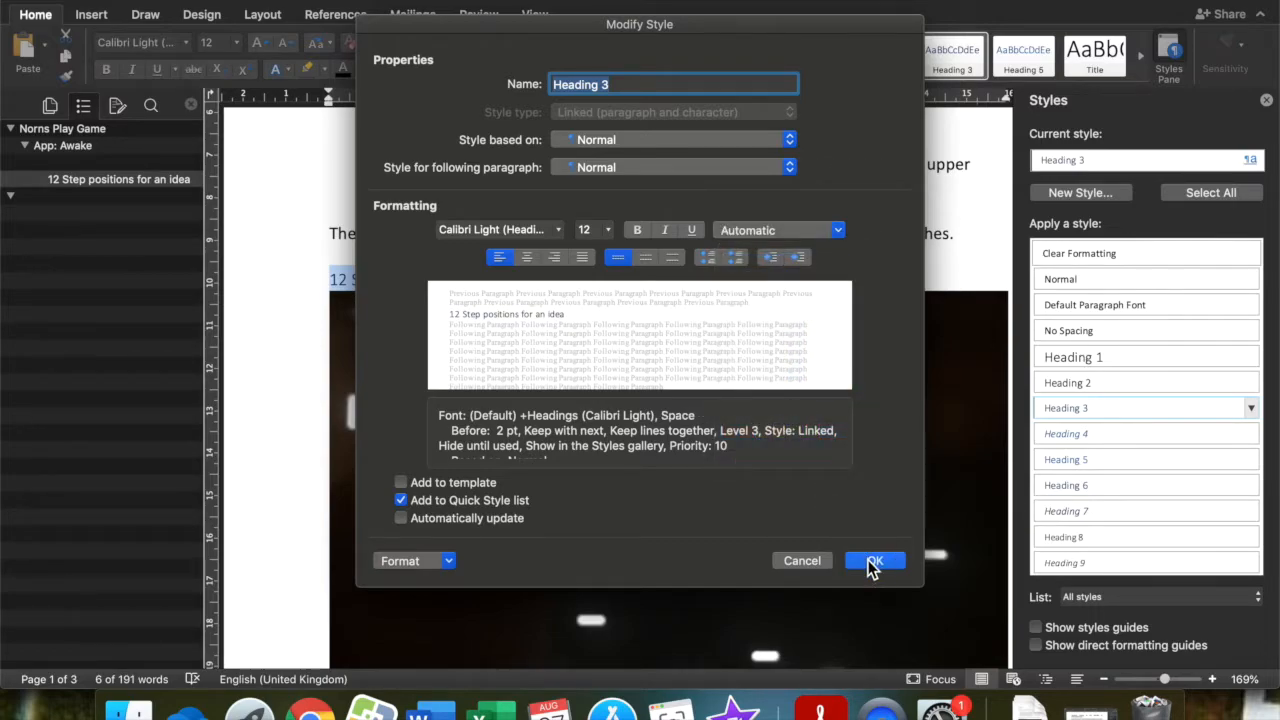
# Apply the Heading 3 style to the image caption "12 steps upper and 1 step lower i.e. 12/1".
pyautogui.scroll(-10, 901, 485)
pyautogui.scroll(-5, 901, 485)
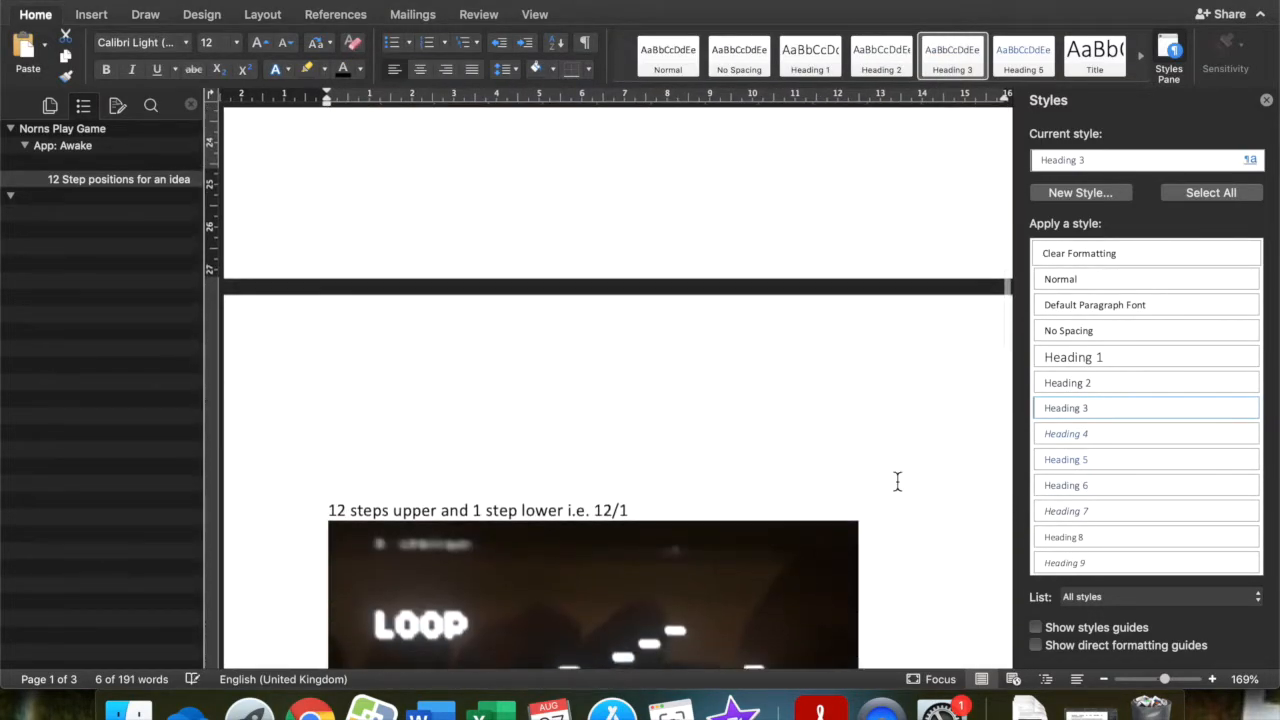
pyautogui.click(328, 441)
pyautogui.moveTo(328, 441); pyautogui.dragTo(634, 434)
pyautogui.click(1105, 407)
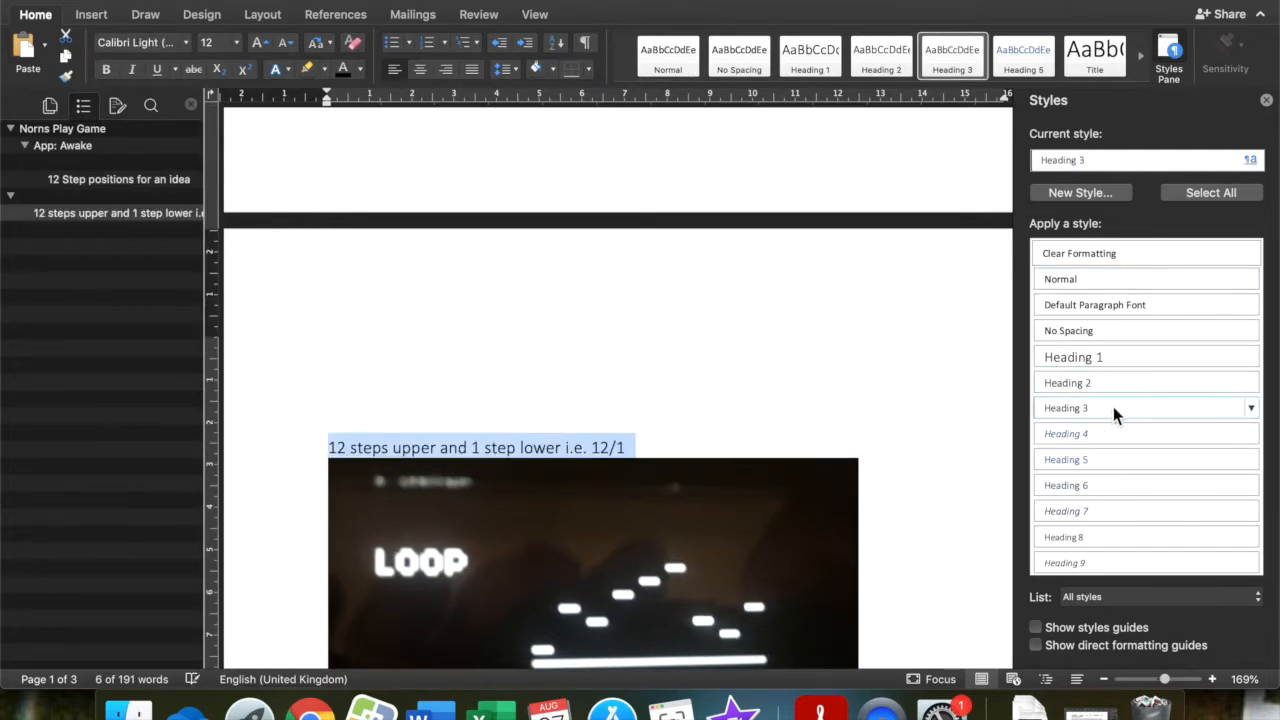
# Apply the Heading 3 style to the image caption "1 step upper and 12 steps lower i.e. 1/12".
pyautogui.scroll(-10, 866, 528)
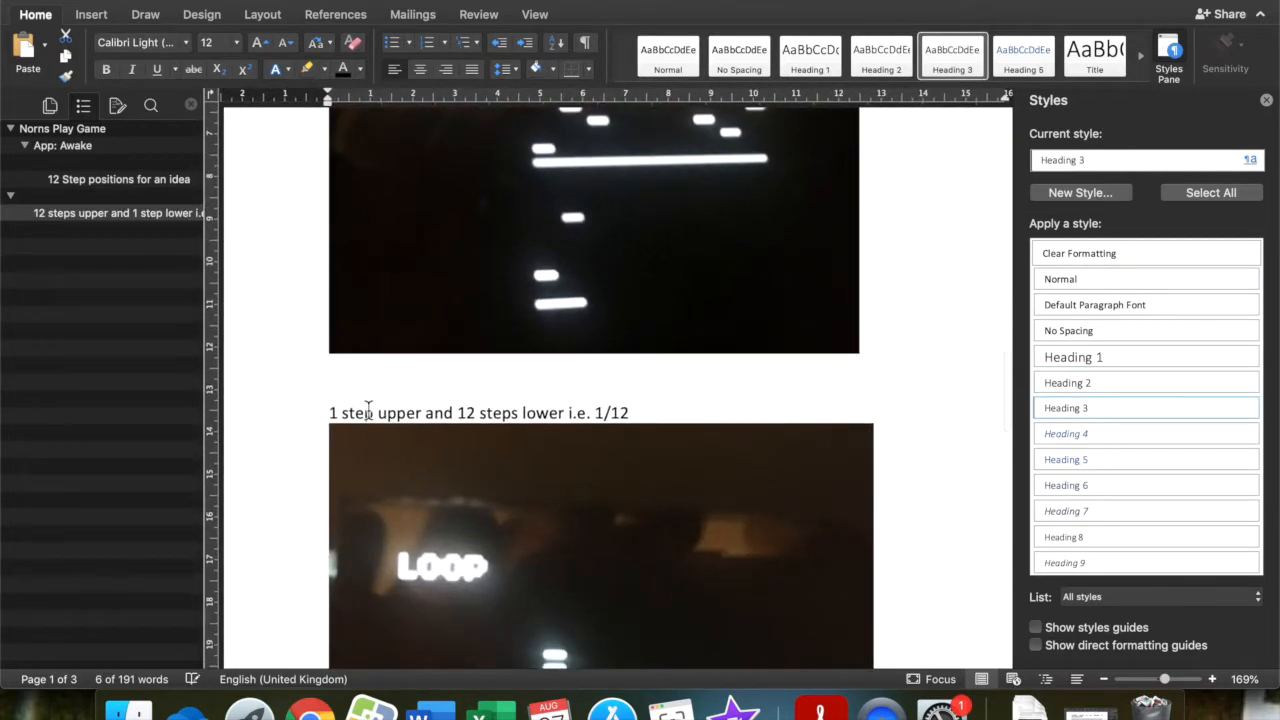
pyautogui.click(331, 413)
pyautogui.keyDown('shift'); pyautogui.click(637, 401); pyautogui.keyUp('shift')
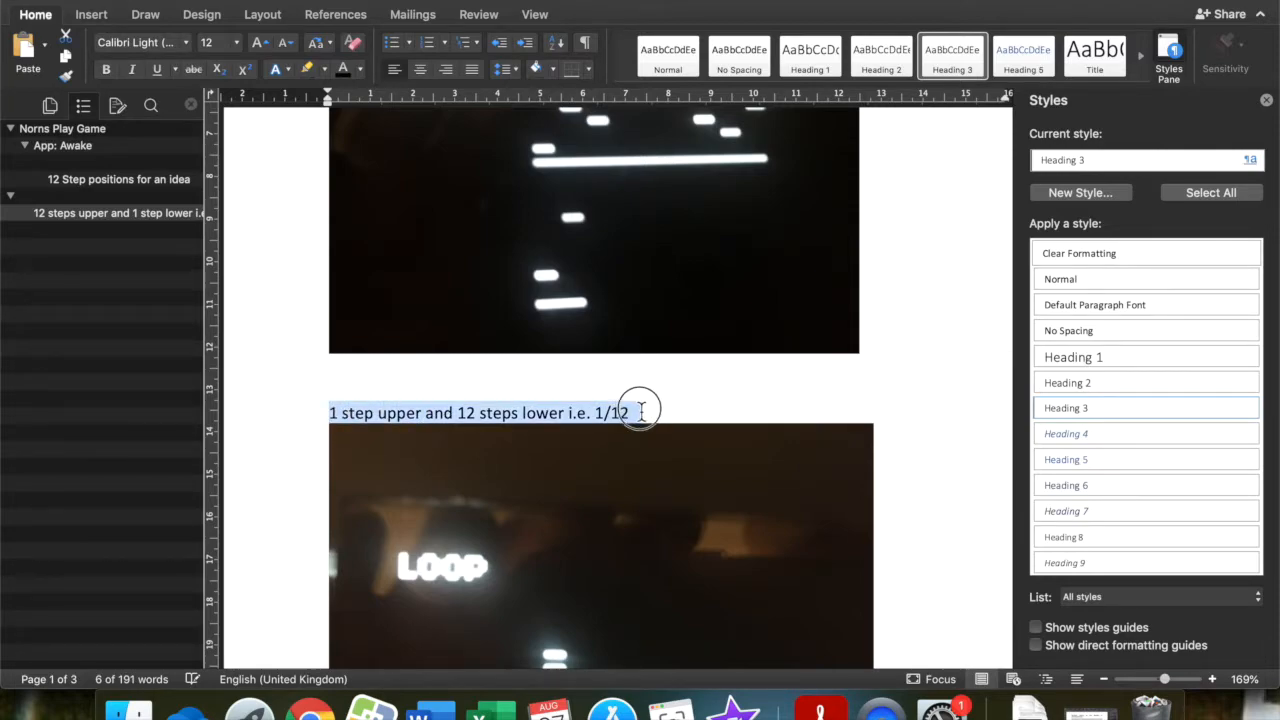
pyautogui.click(1115, 411)
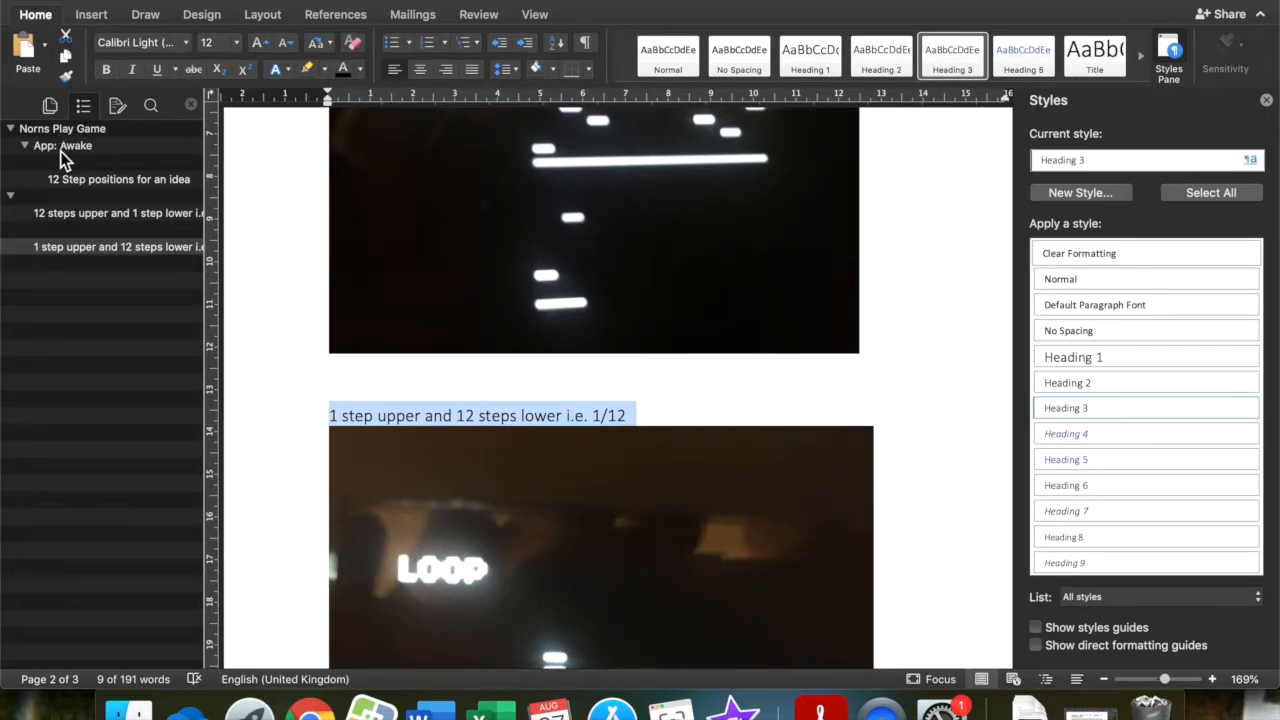
# Collapse the "Norns Play Game" heading in the document outline and look over the formatted document.
pyautogui.click(10, 128)
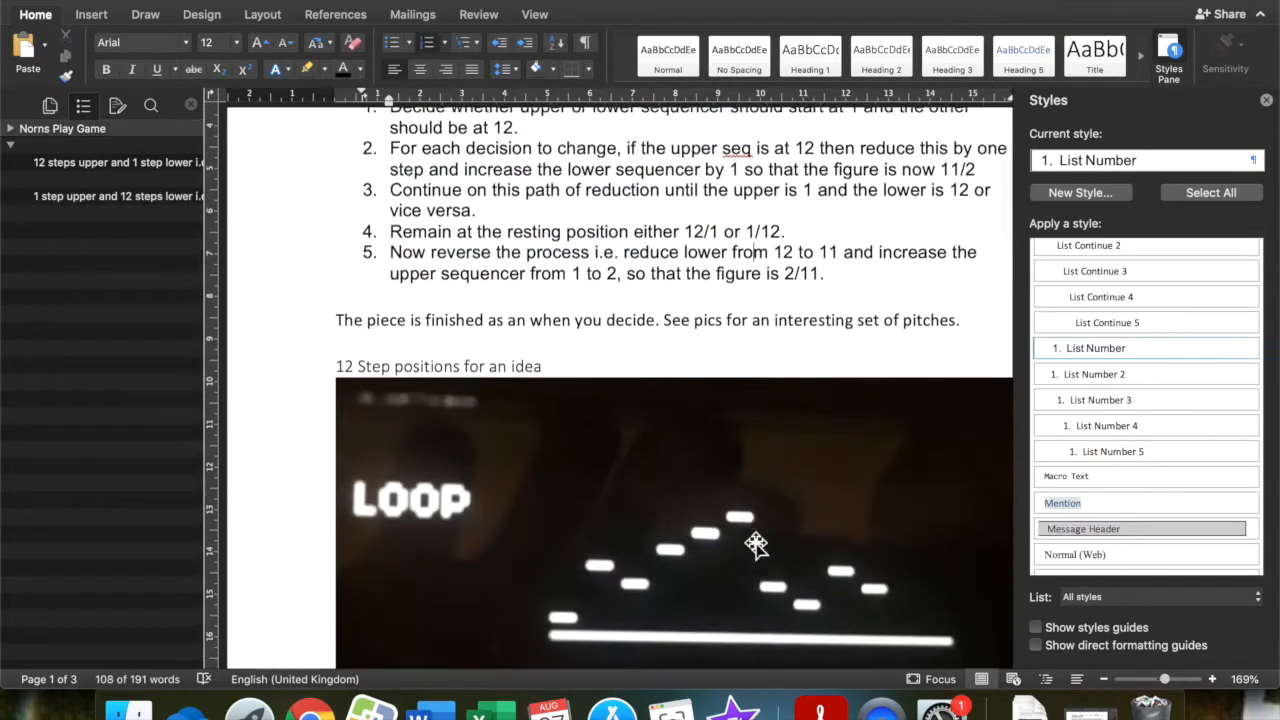
pyautogui.scroll(-1, 755, 543)
pyautogui.scroll(5, 755, 543)
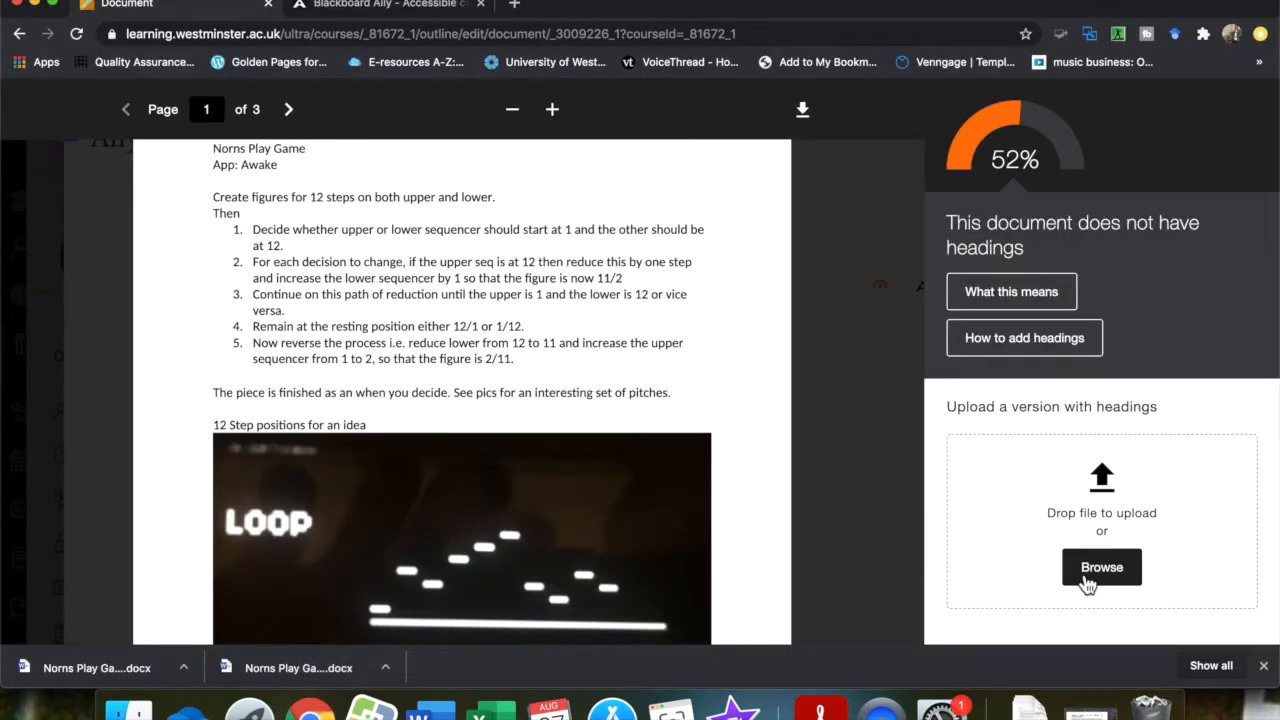
# Switch to Ally in Chrome and upload Norns Play Game.docx from Downloads as the version with headings.
pyautogui.click(1112, 568)
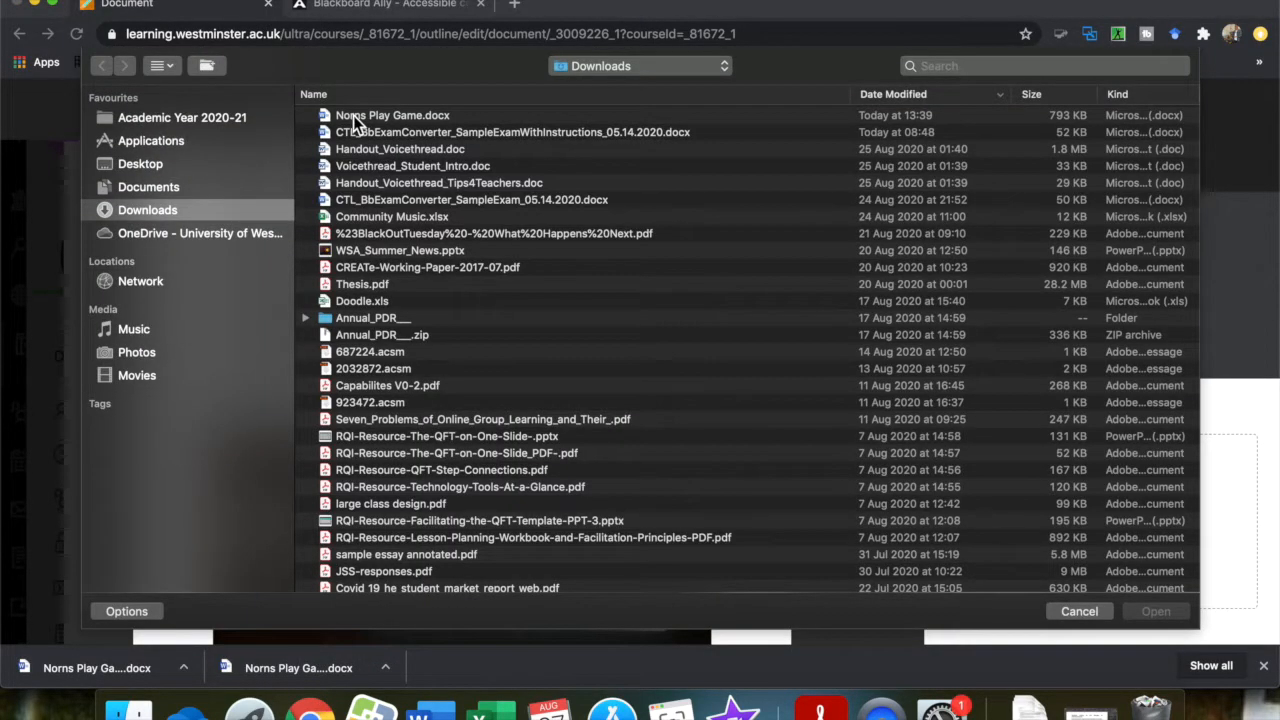
pyautogui.click(353, 115)
pyautogui.click(1151, 615)
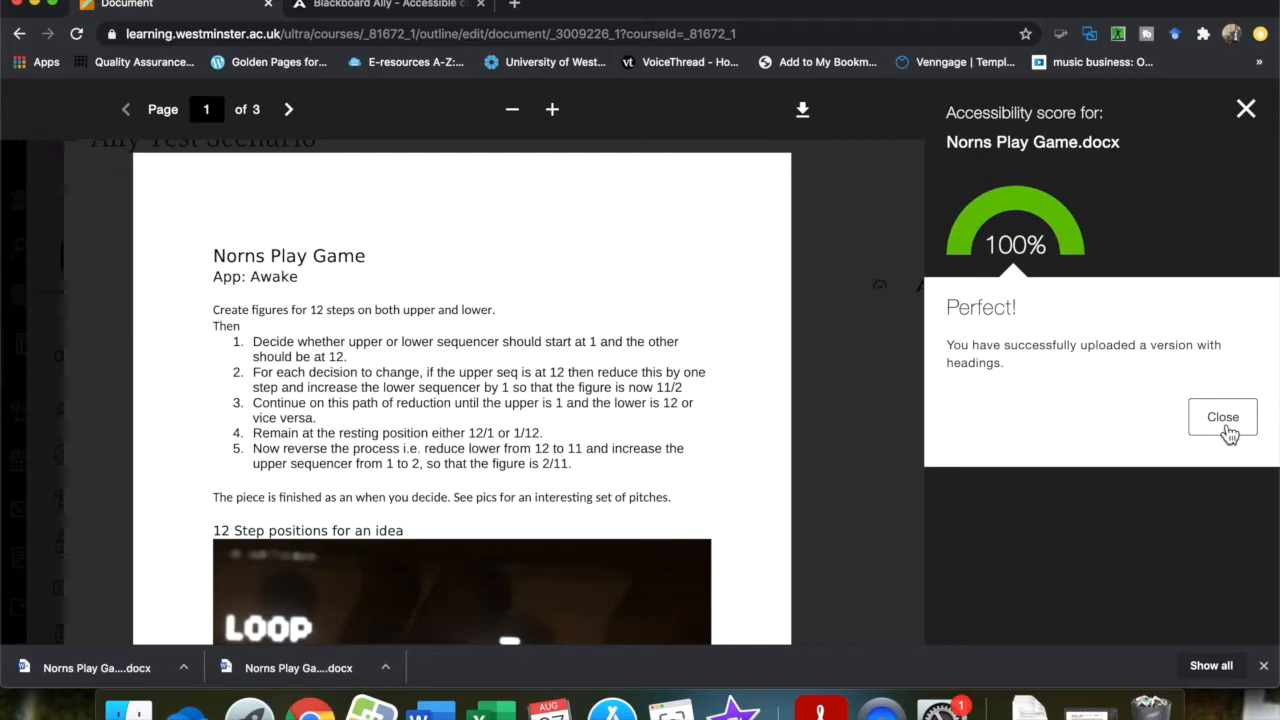
# Switch back to Word and delete the empty heading line above "1 step upper and 12 steps lower i.e. 1/12".
pyautogui.click(420, 708)
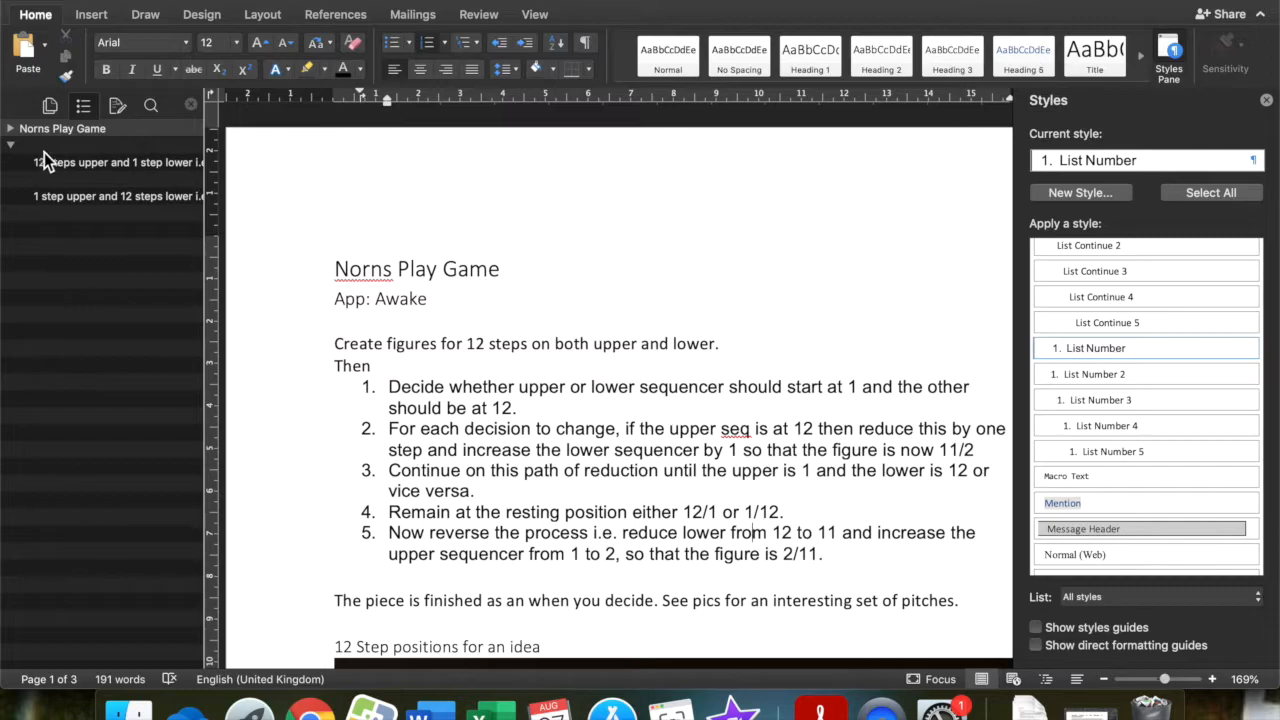
pyautogui.click(56, 162)
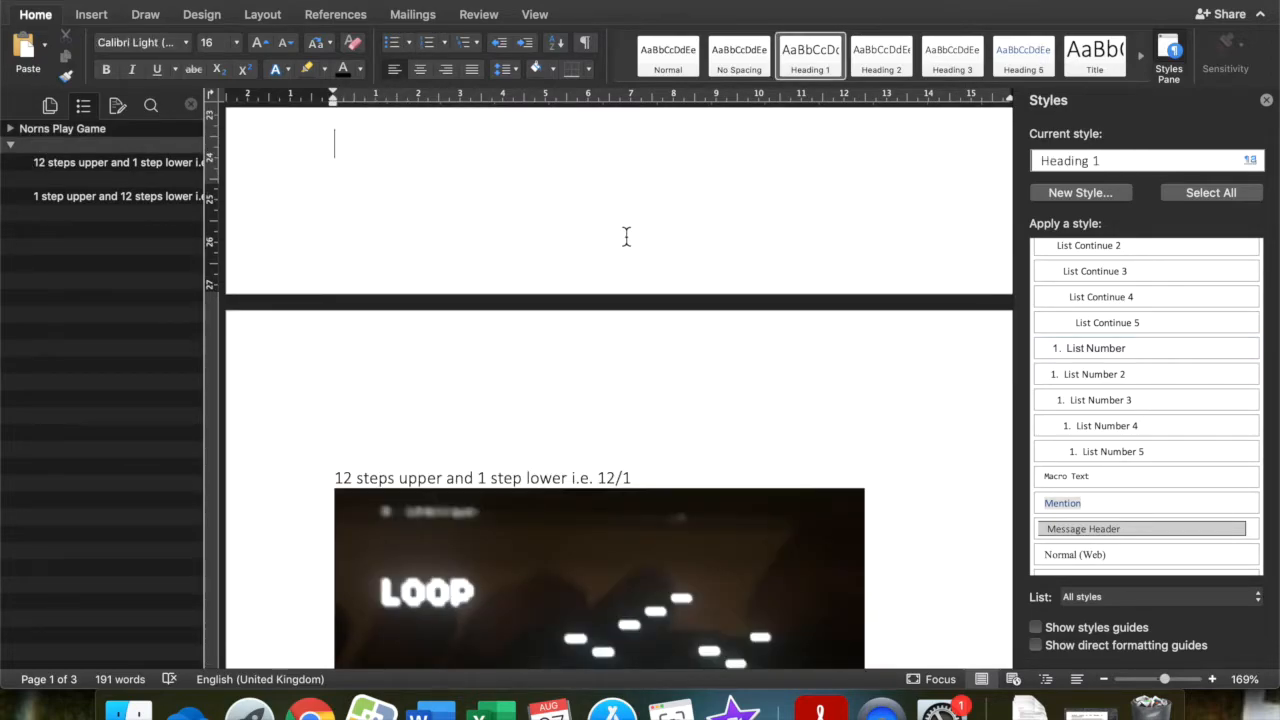
pyautogui.scroll(3, 450, 221)
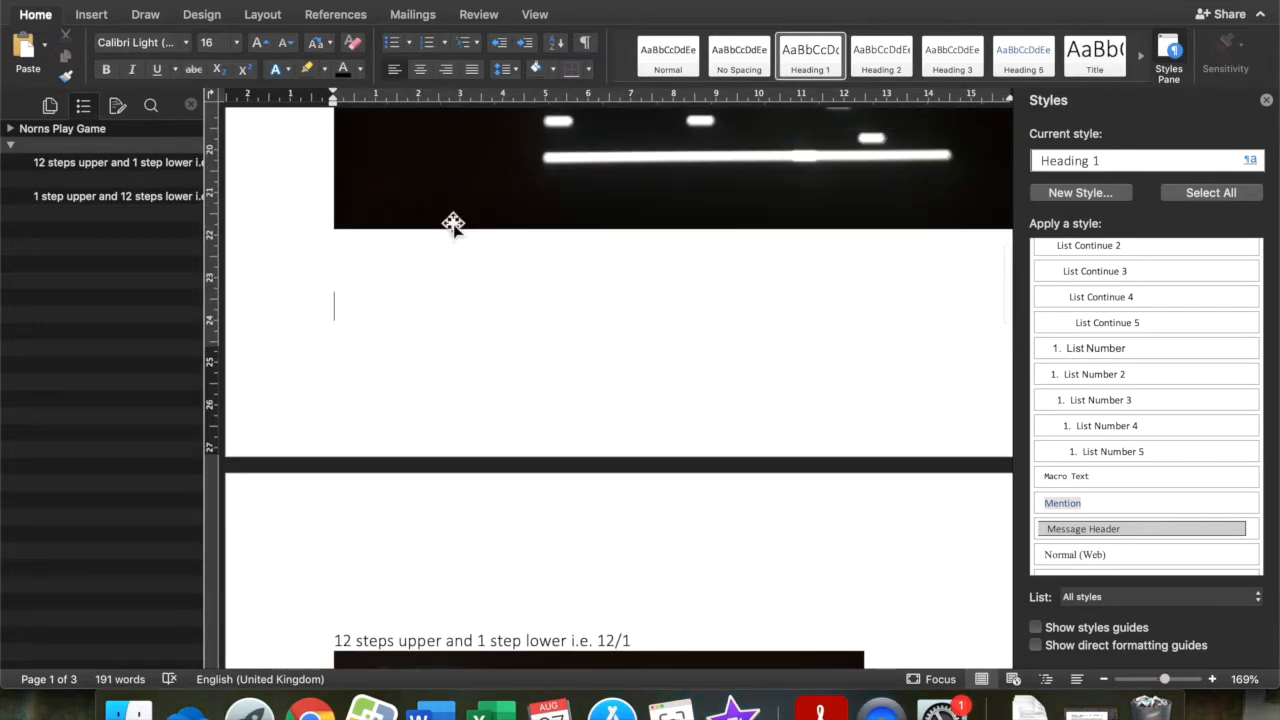
pyautogui.click(118, 190)
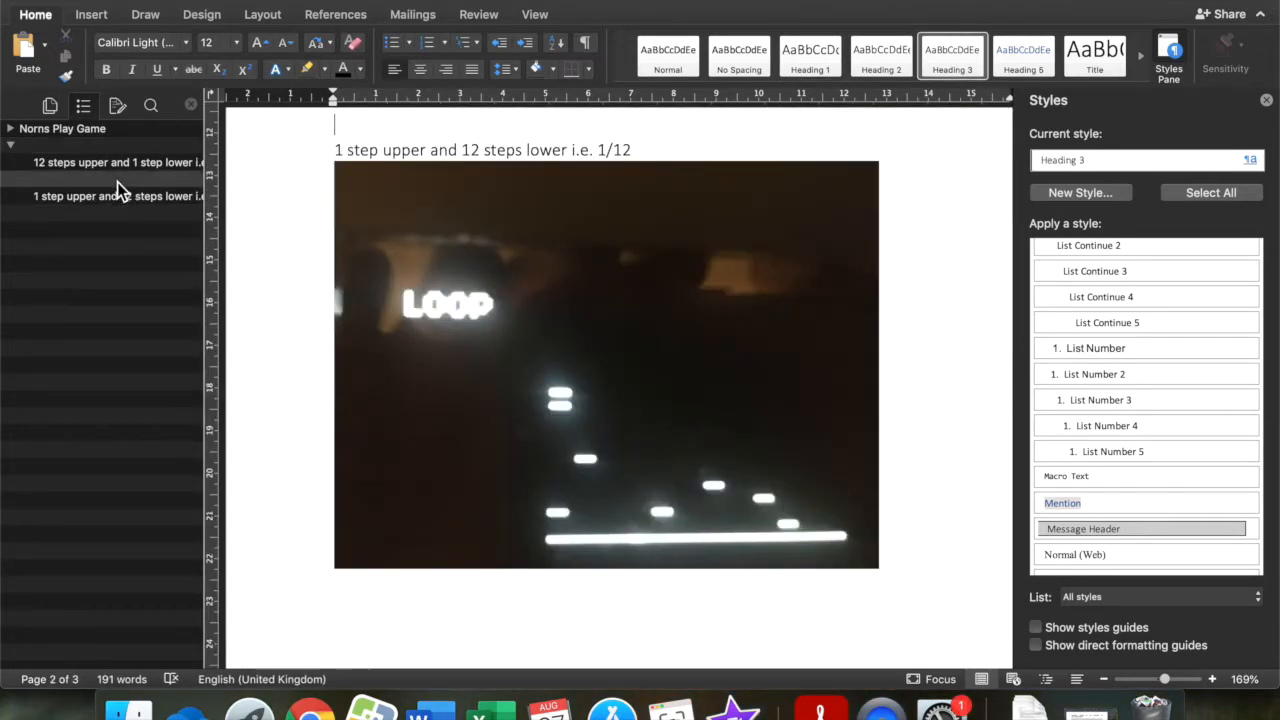
pyautogui.moveTo(334, 124); pyautogui.dragTo(432, 124)
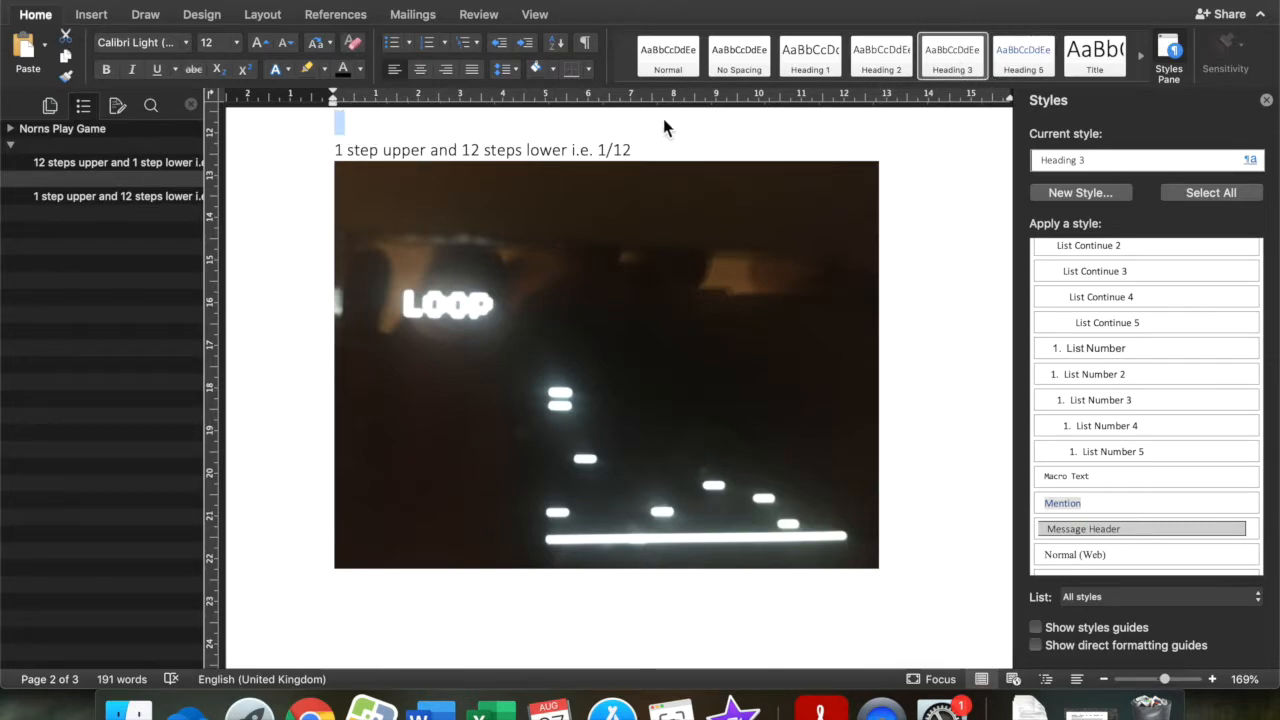
pyautogui.scroll(3, 632, 160)
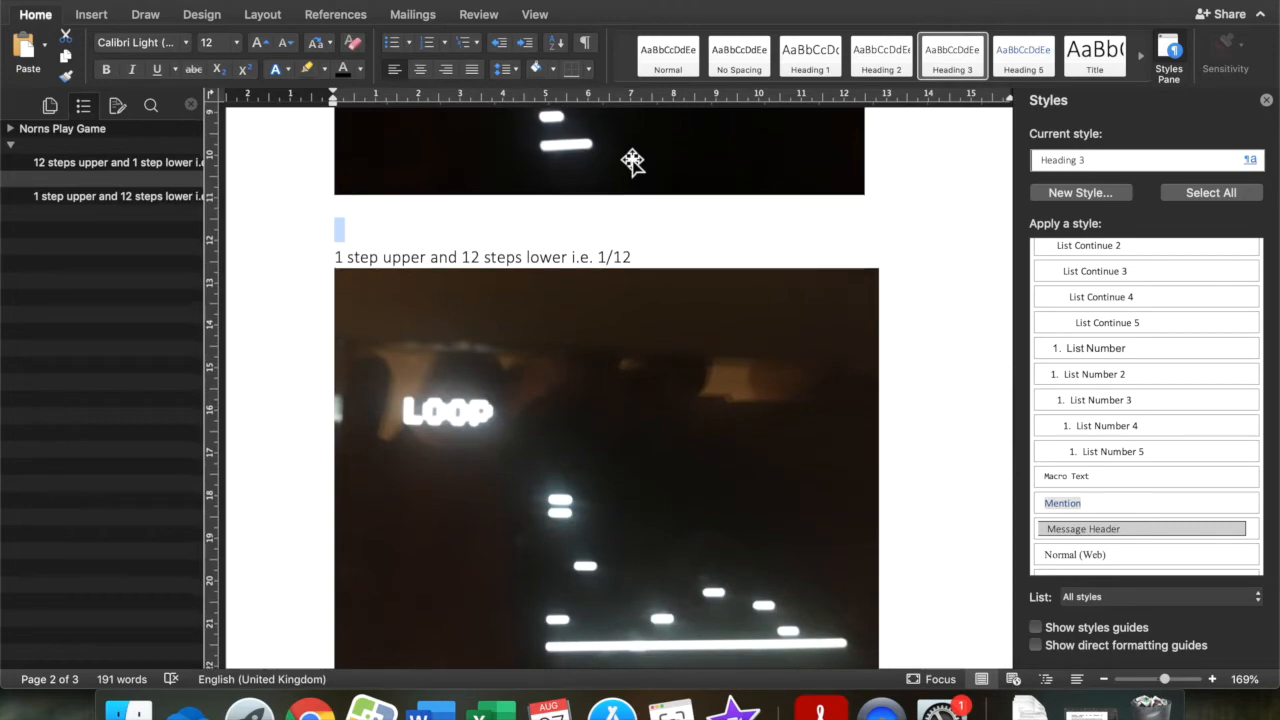
pyautogui.press('BackSpace')
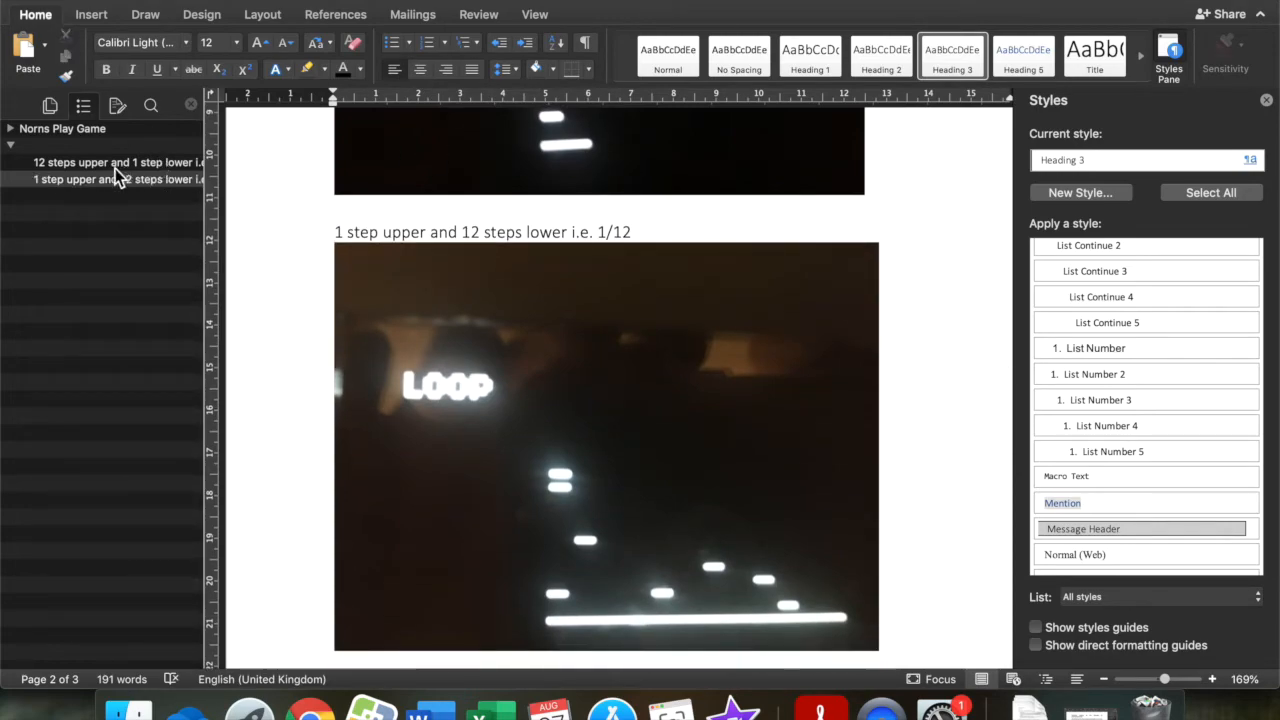
# Go to the empty Heading 1 line before "12 steps upper and 1 step lower i.e. 12/1" and delete it.
pyautogui.click(114, 161)
pyautogui.click(312, 149)
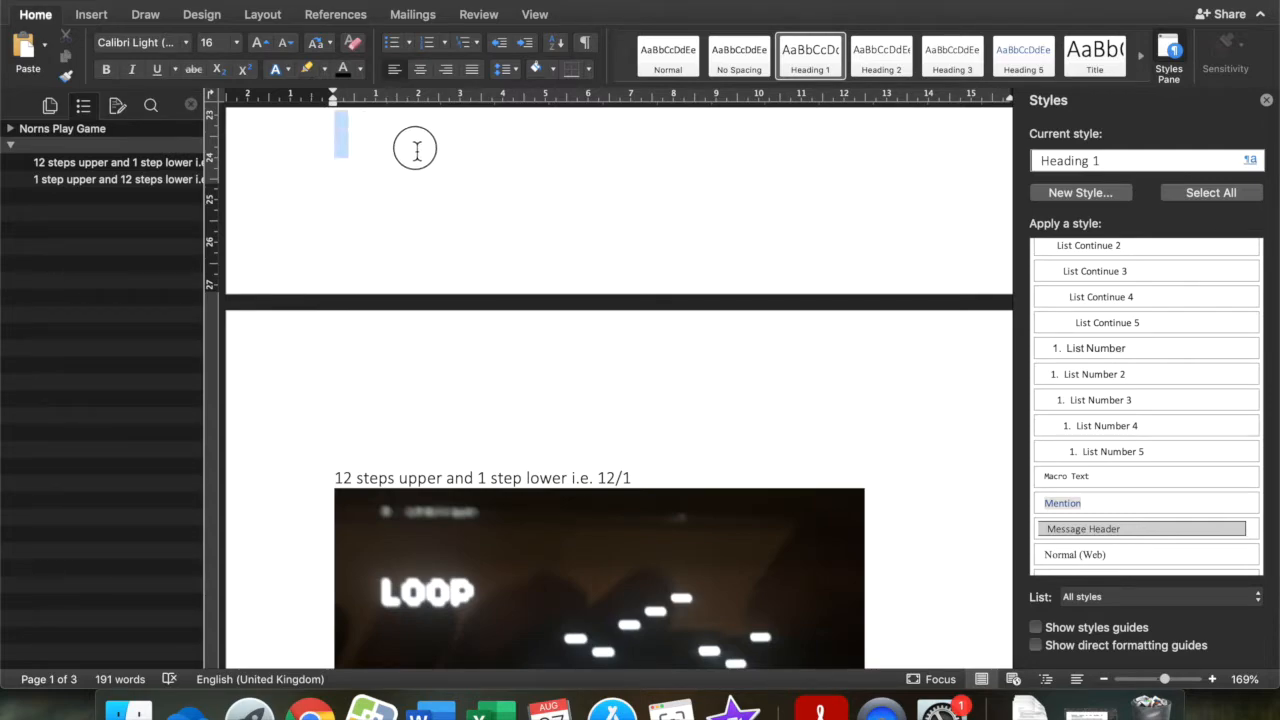
pyautogui.press('Delete')
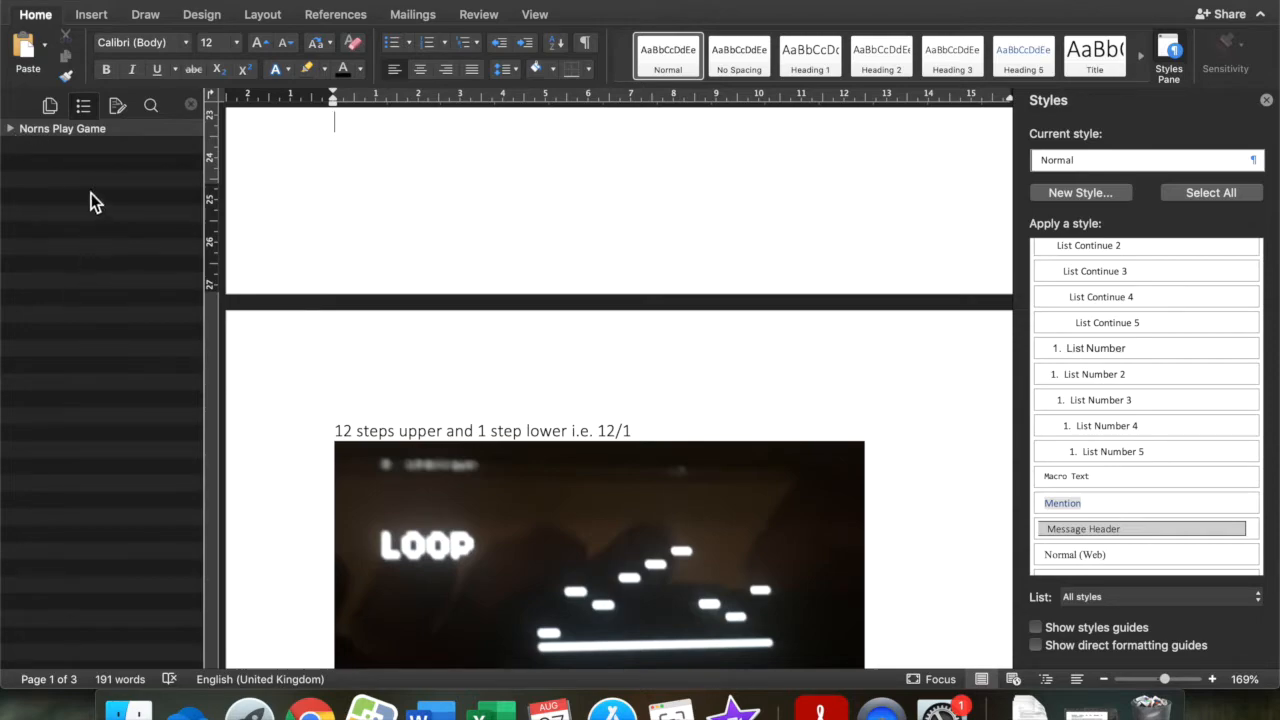
# Go to the empty Heading 5 line above "12 Step positions for an idea" through the document outline, delete it and collapse the outline.
pyautogui.click(11, 130)
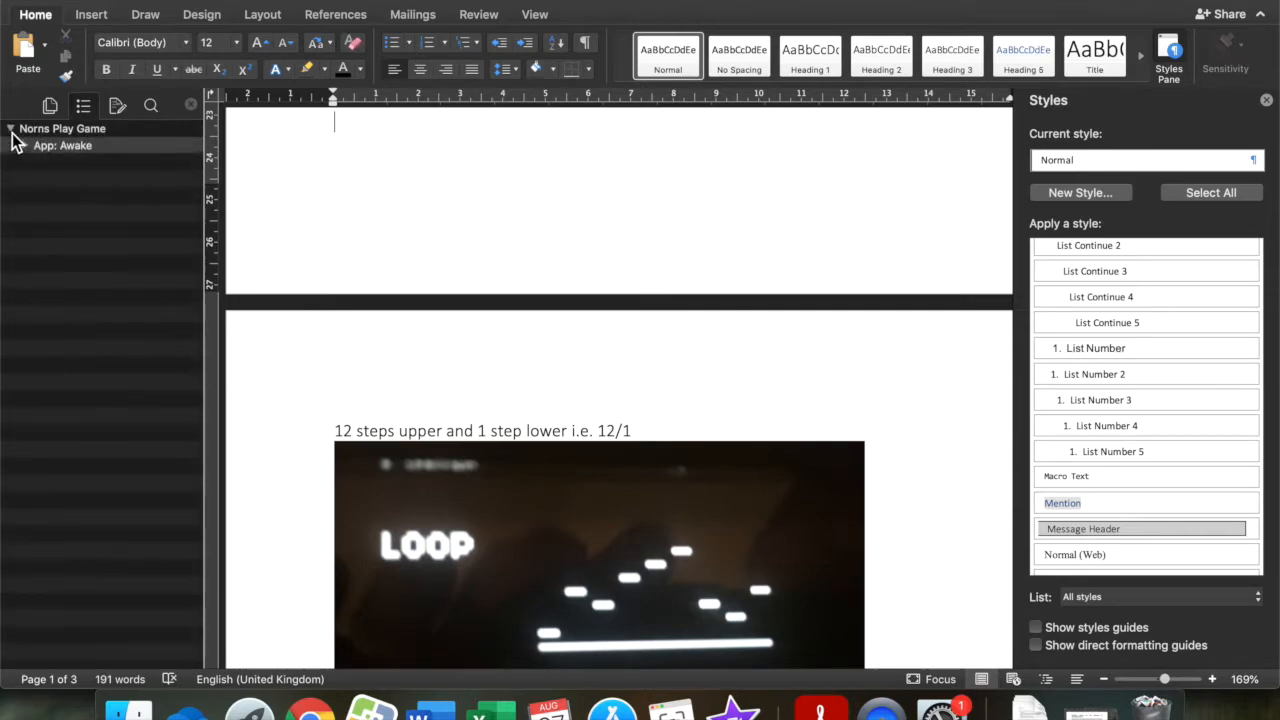
pyautogui.click(24, 149)
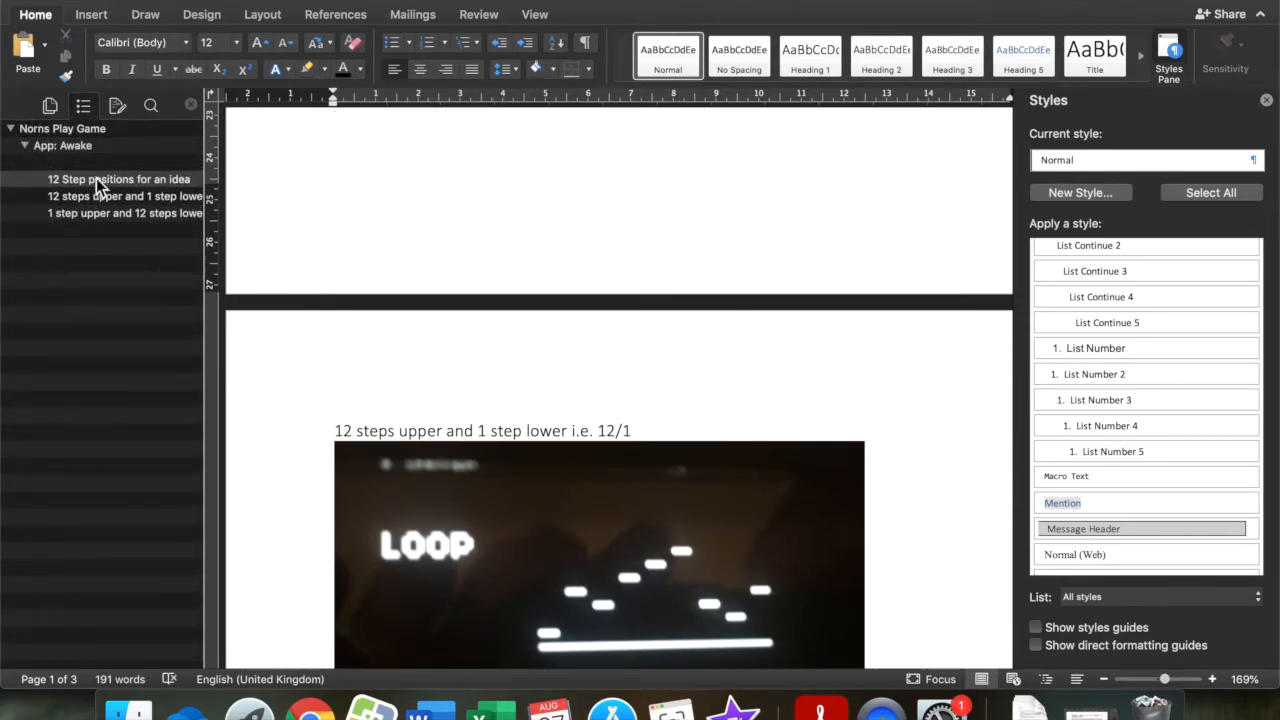
pyautogui.click(104, 164)
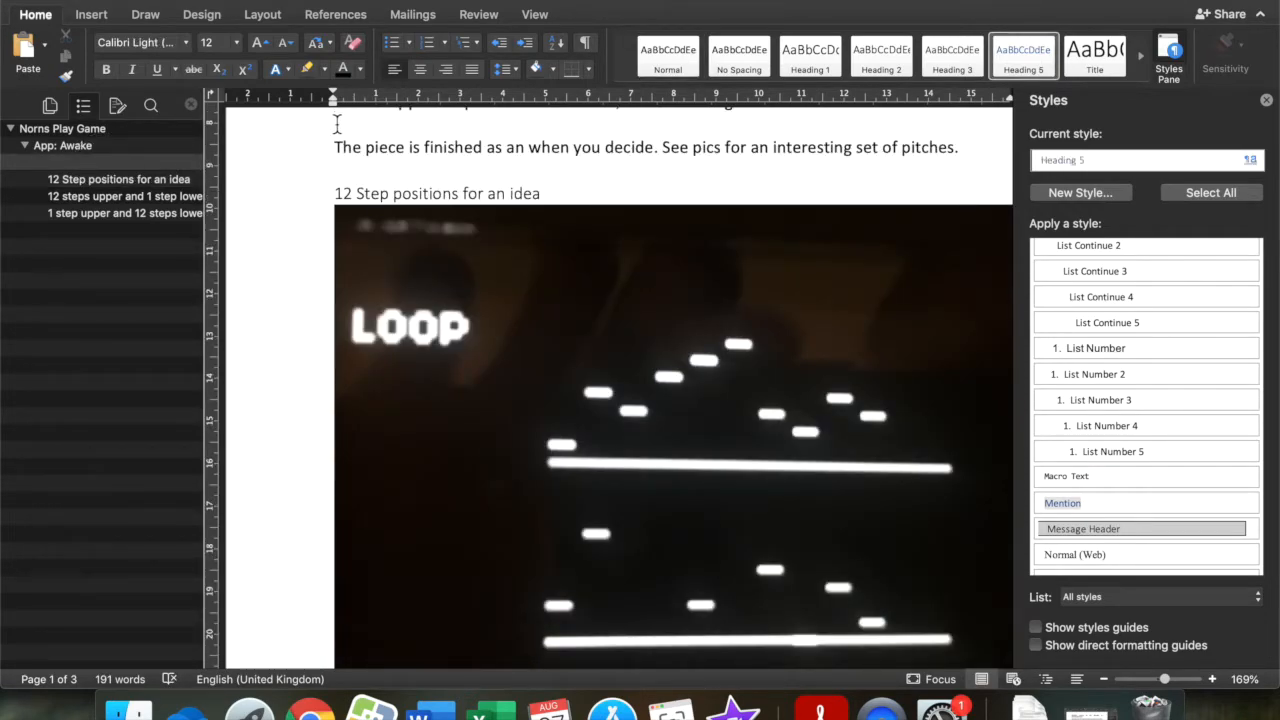
pyautogui.moveTo(331, 120); pyautogui.dragTo(412, 126)
pyautogui.press('BackSpace')
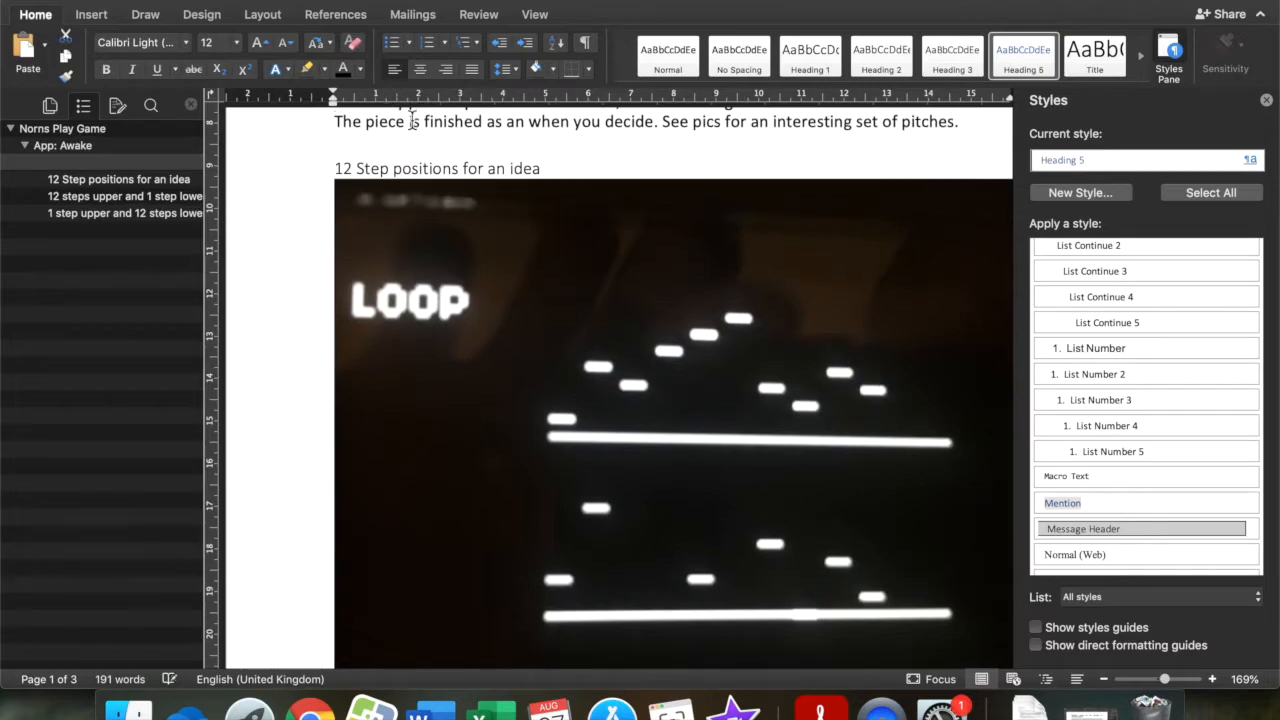
pyautogui.click(25, 146)
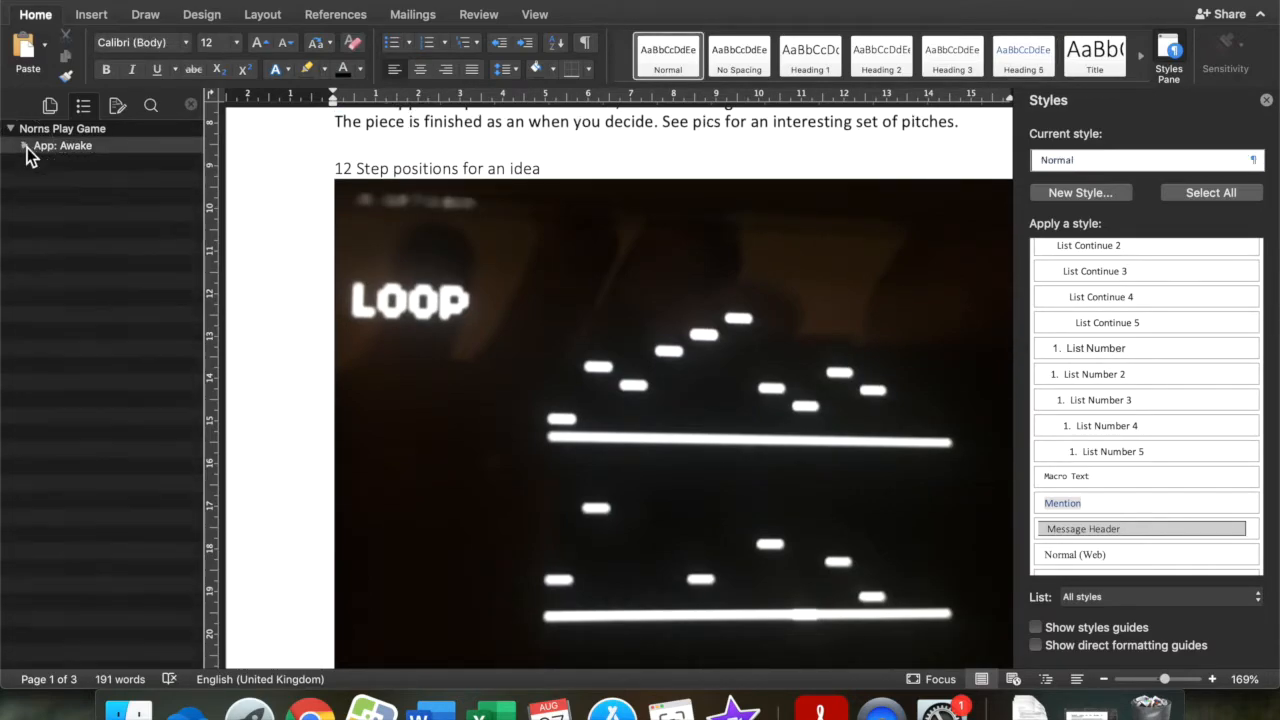
pyautogui.click(11, 129)
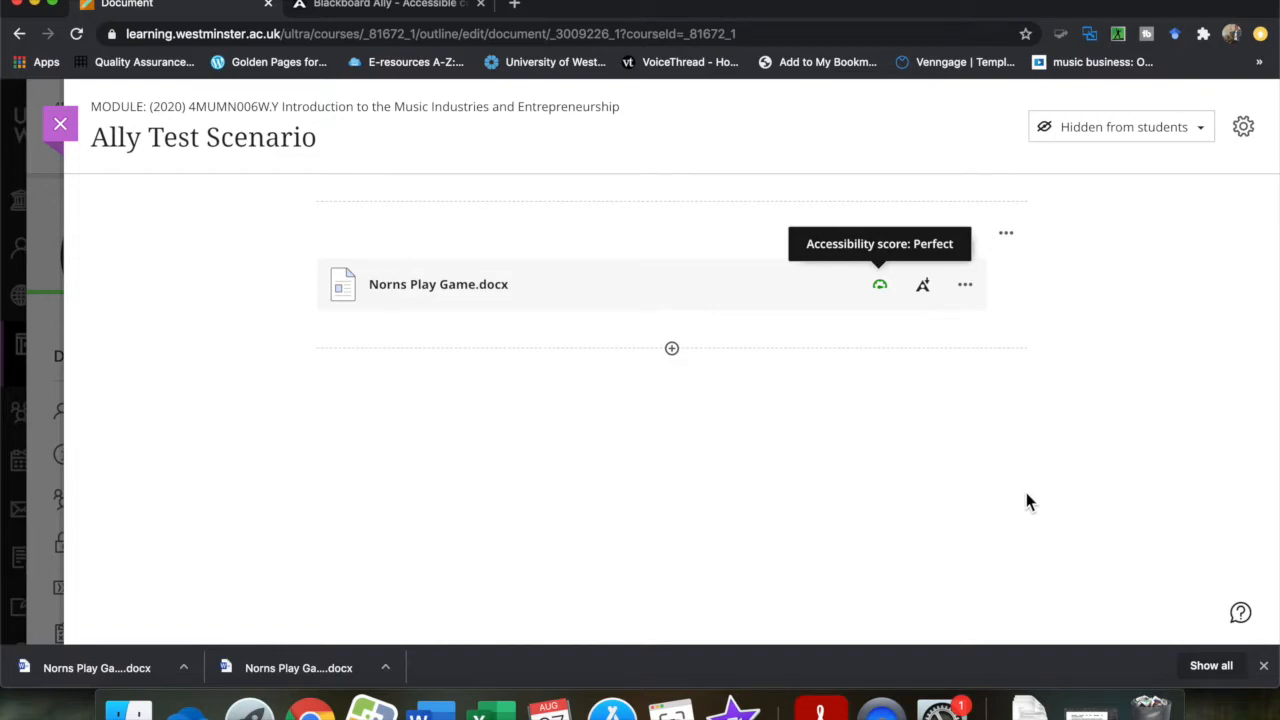
# Switch back to Word and expand "Norns Play Game" and "App: Awake" in the document map to examine the heading structure.
pyautogui.click(425, 710)
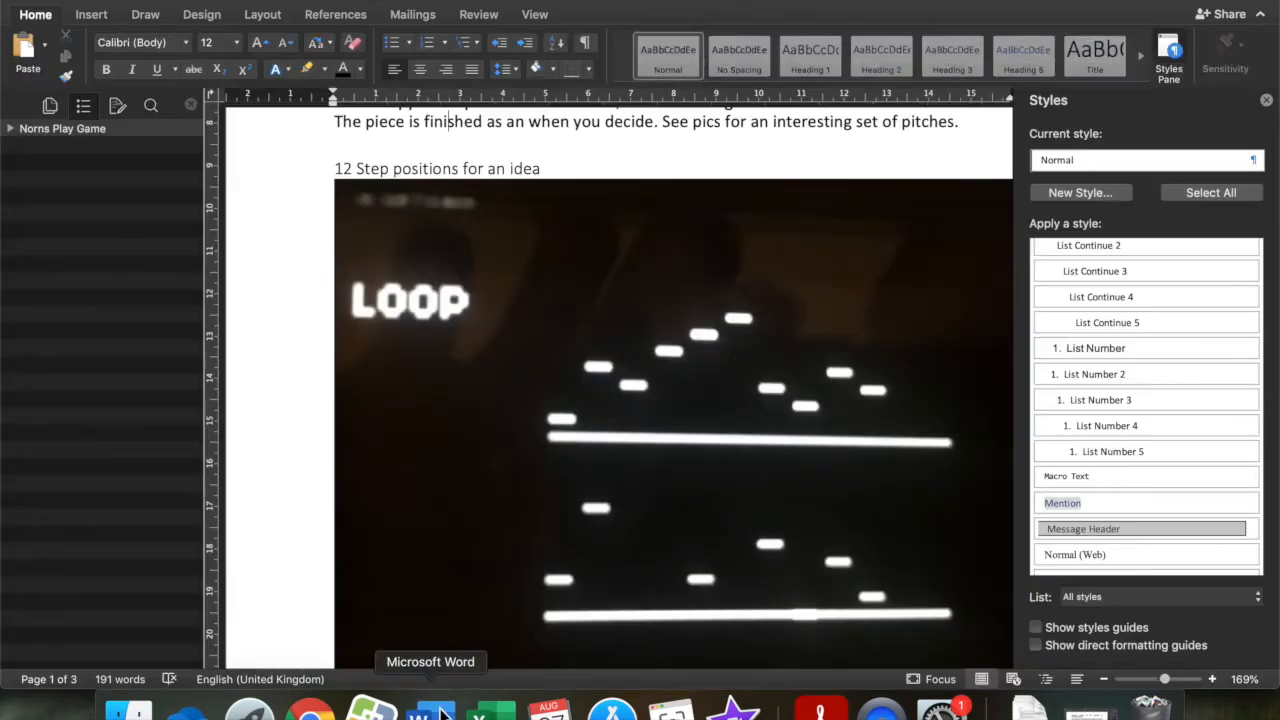
pyautogui.click(535, 15)
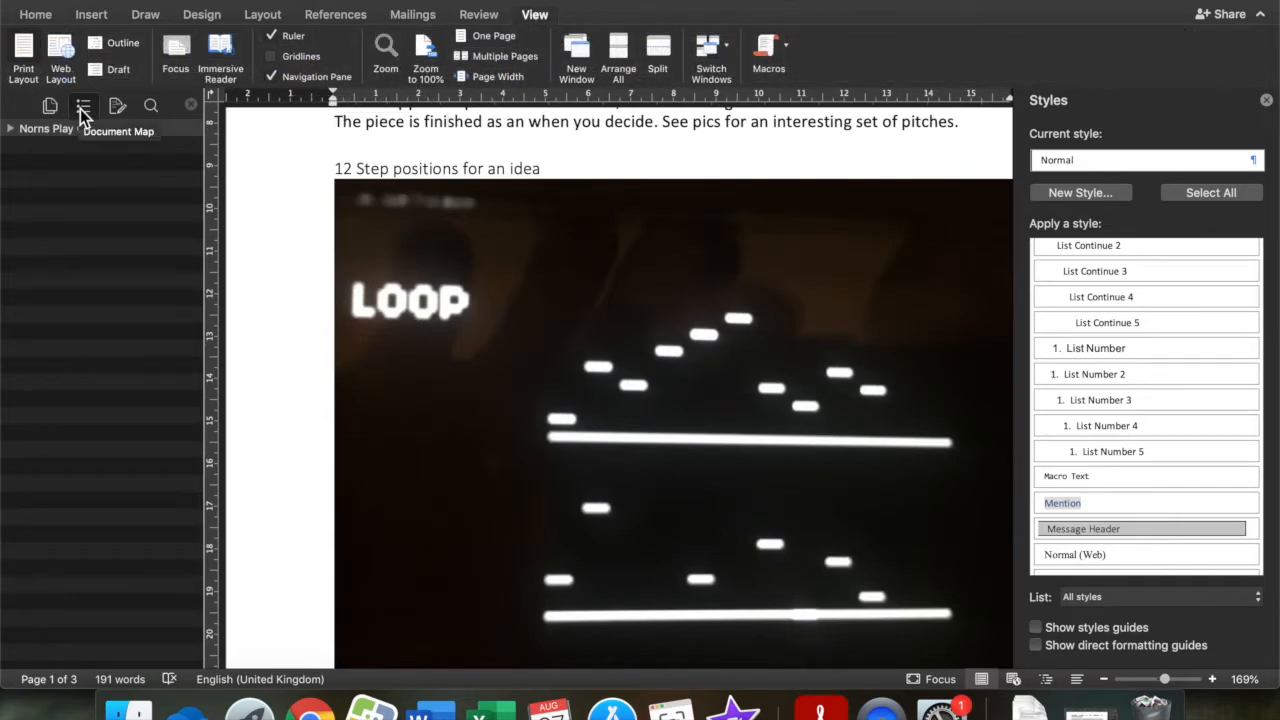
pyautogui.click(11, 129)
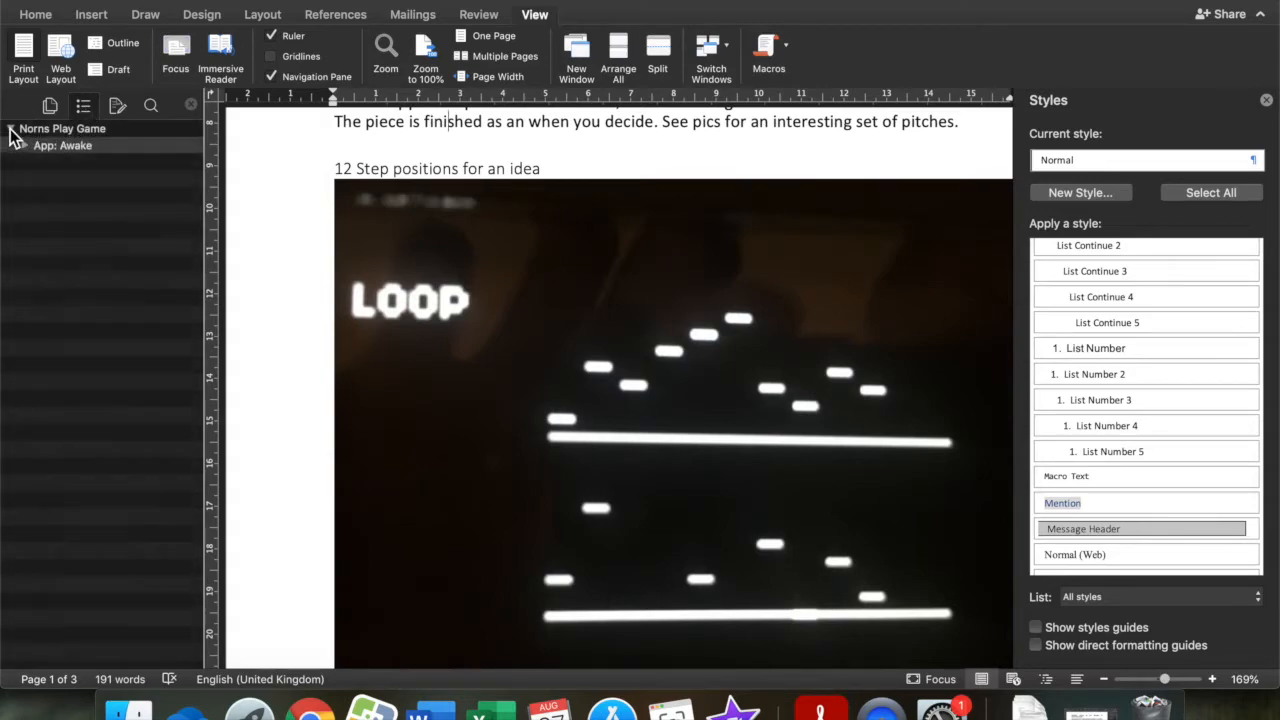
pyautogui.click(24, 146)
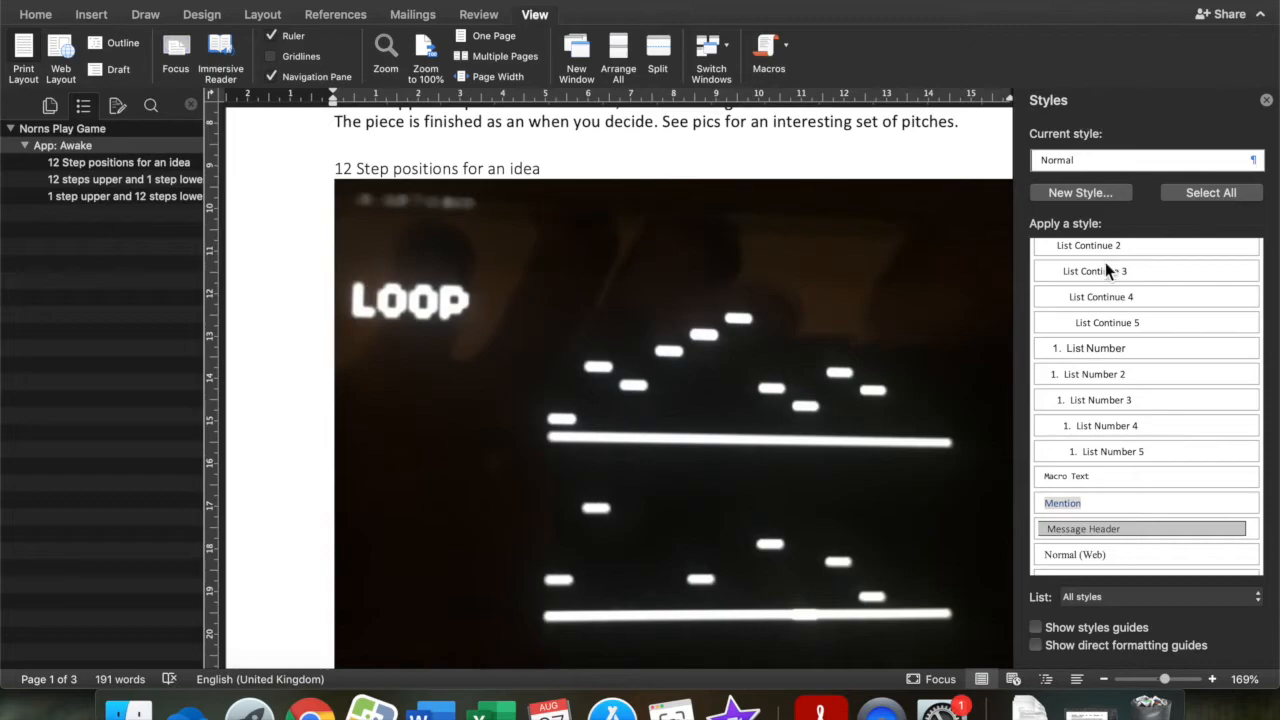
# Apply the Heading 2 style to the document title "Norns Play Game".
pyautogui.scroll(10, 654, 334)
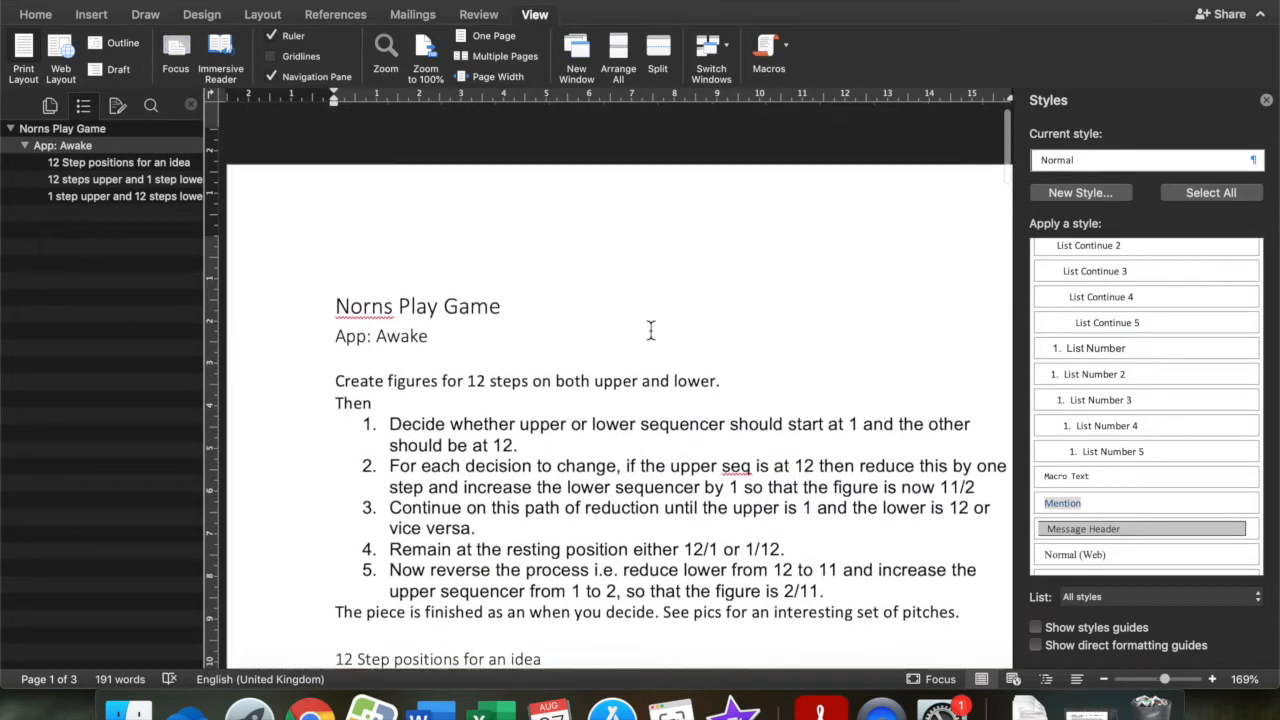
pyautogui.moveTo(338, 272); pyautogui.dragTo(508, 272)
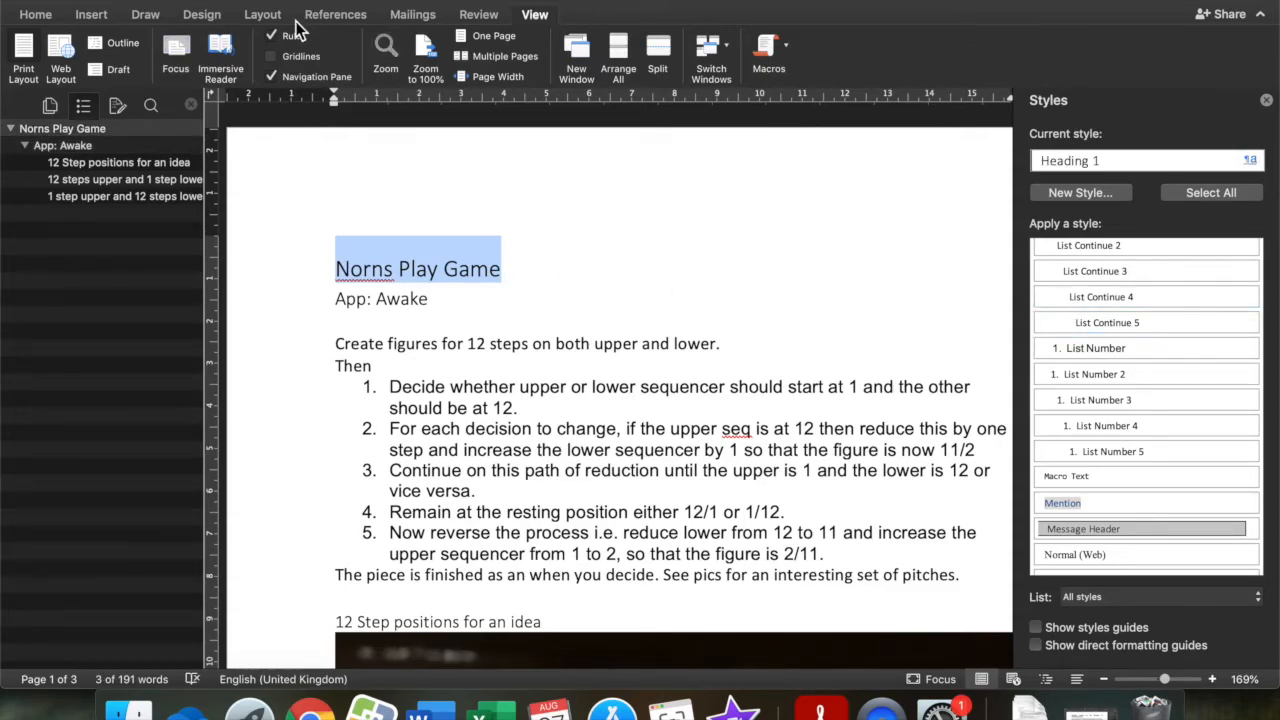
pyautogui.click(32, 18)
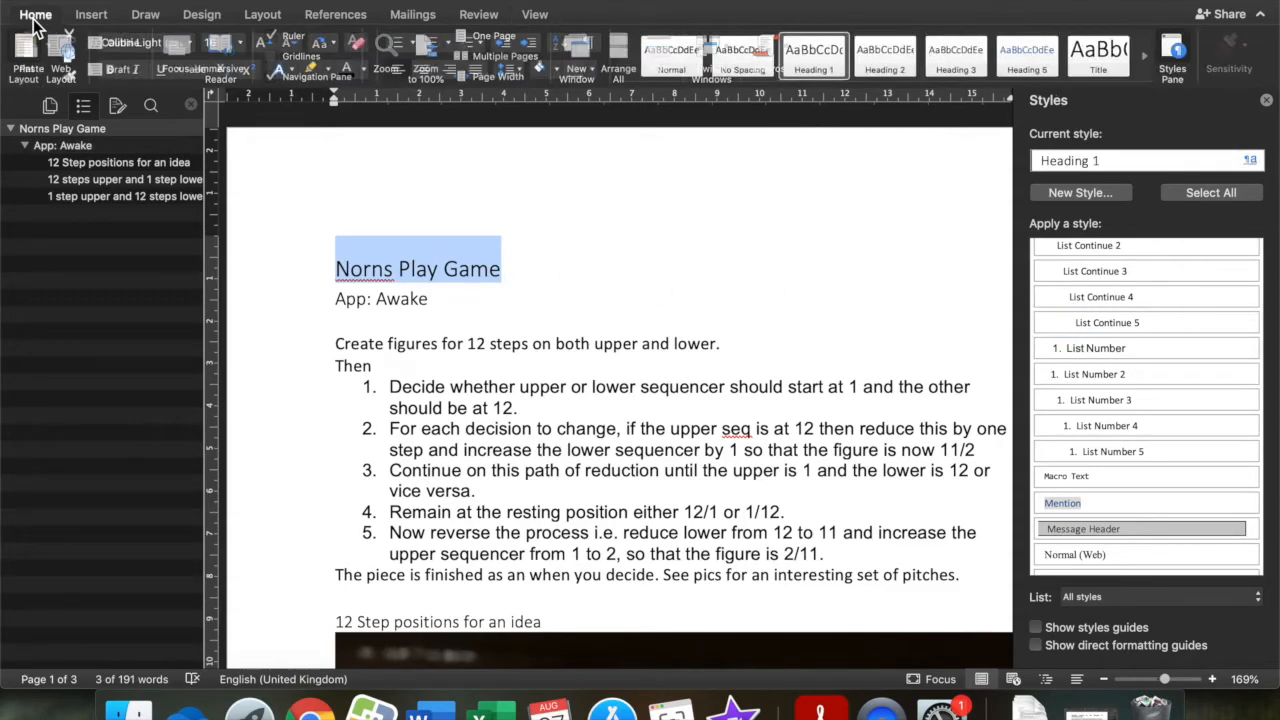
pyautogui.click(32, 19)
pyautogui.click(33, 20)
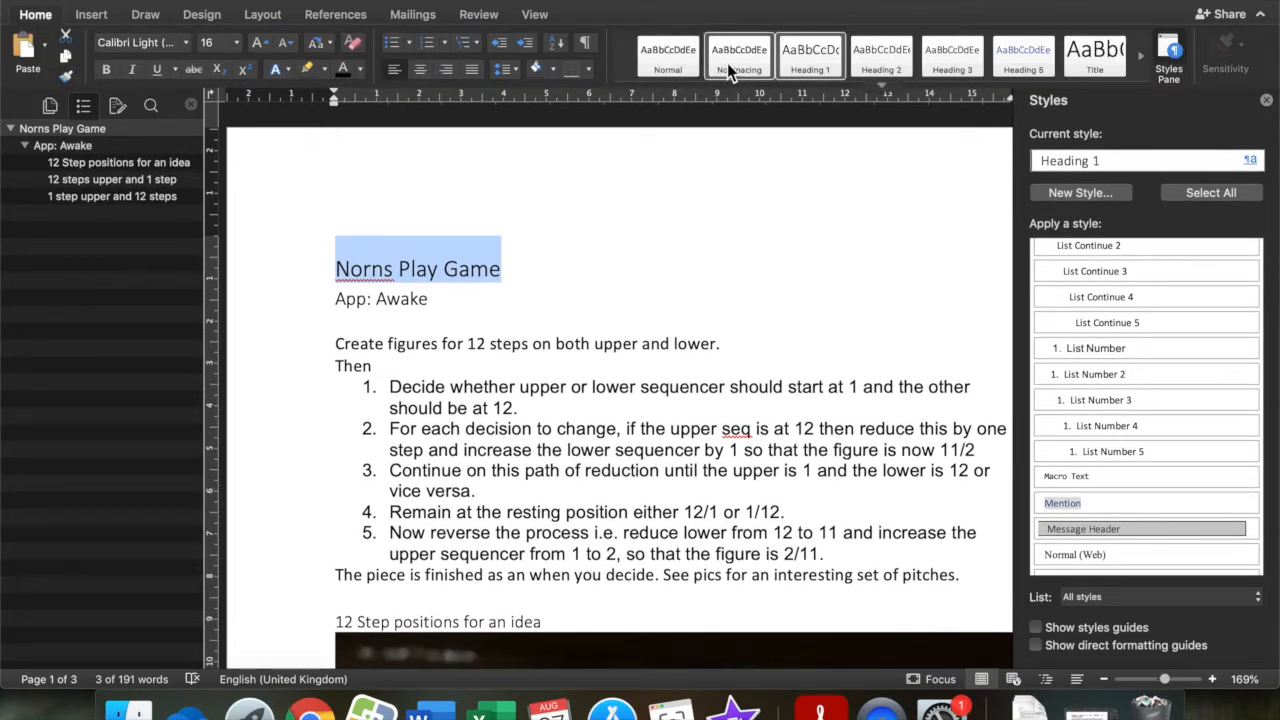
pyautogui.click(717, 366)
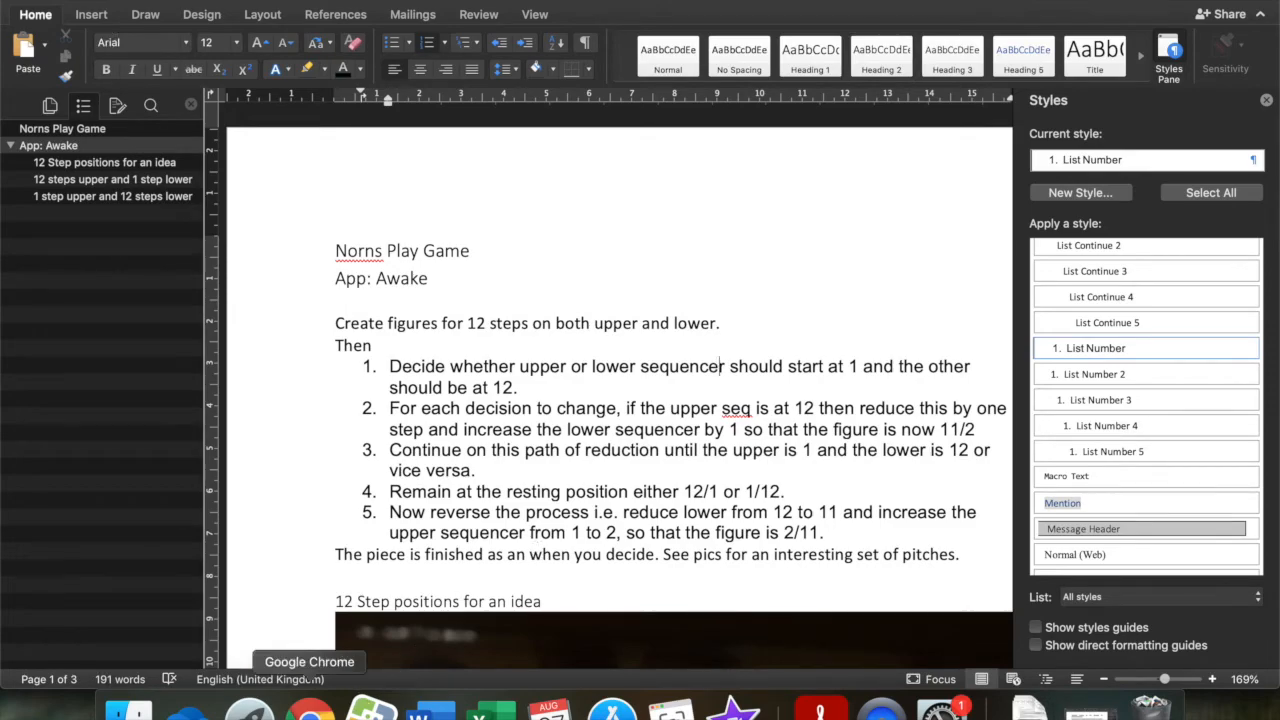
# Switch to Chrome and open the Ally accessibility feedback for Norns Play Game.docx.
pyautogui.click(311, 710)
pyautogui.click(745, 303)
pyautogui.click(737, 302)
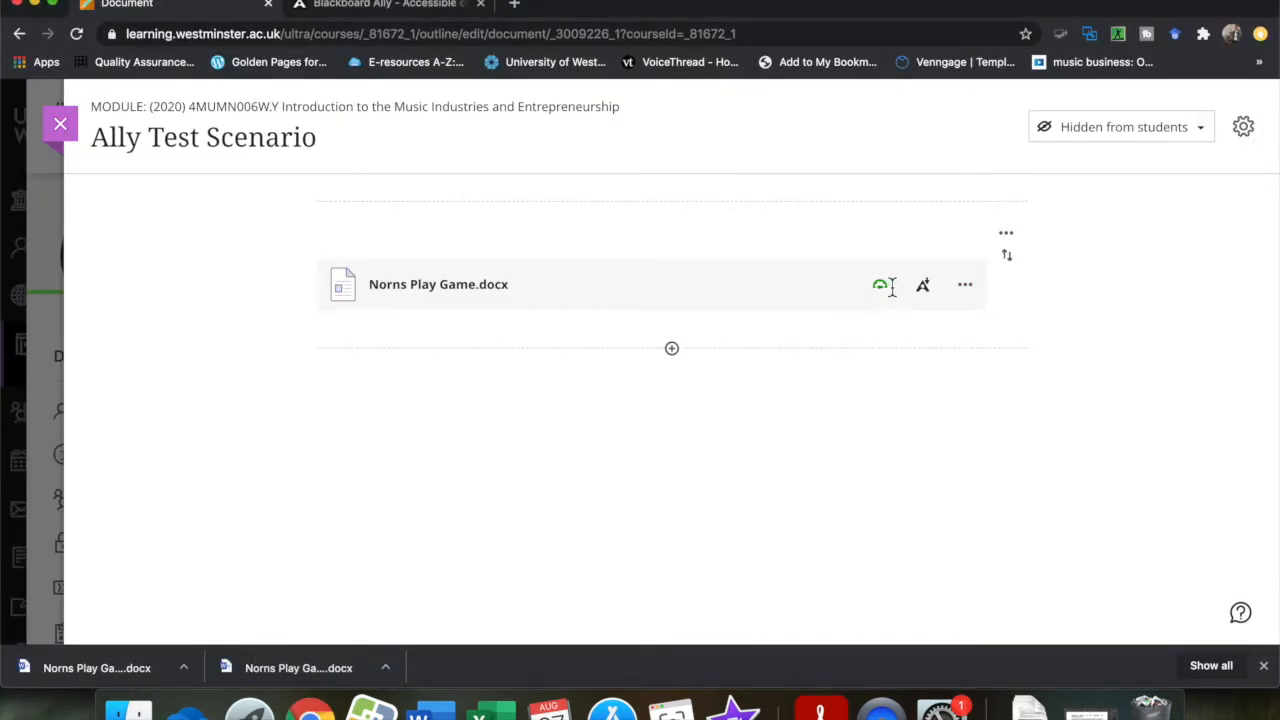
pyautogui.click(738, 303)
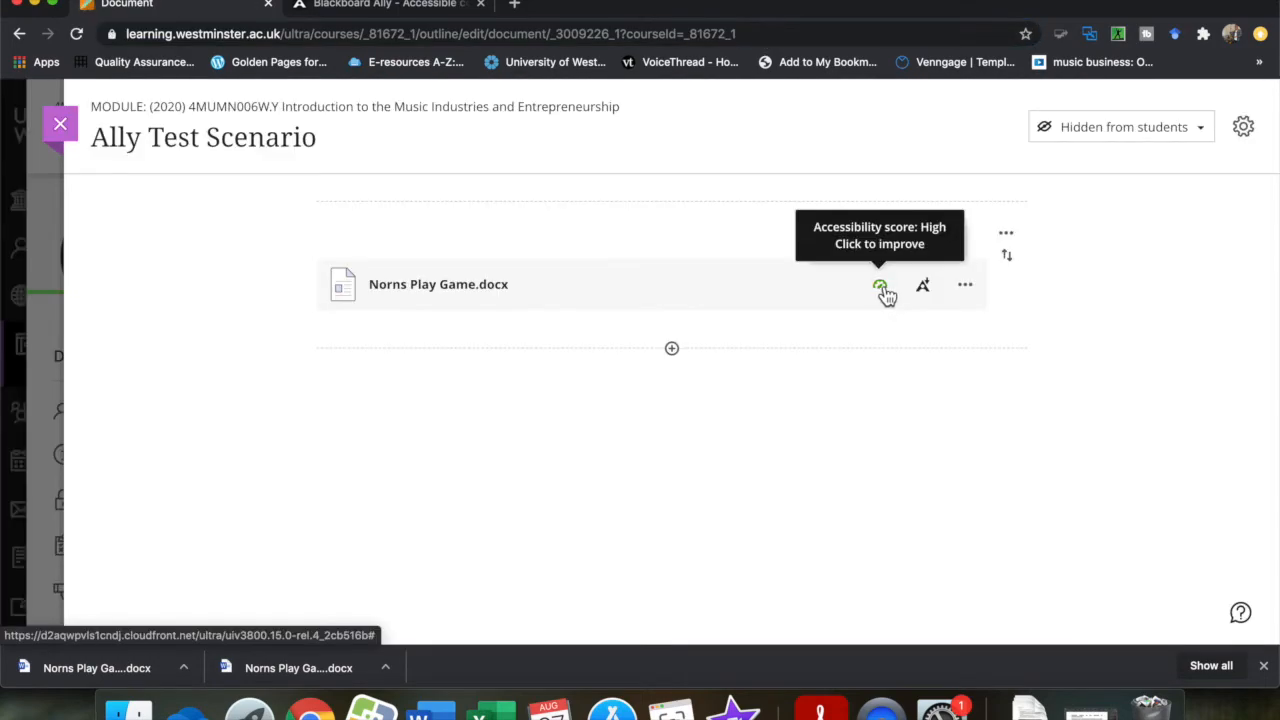
pyautogui.click(881, 289)
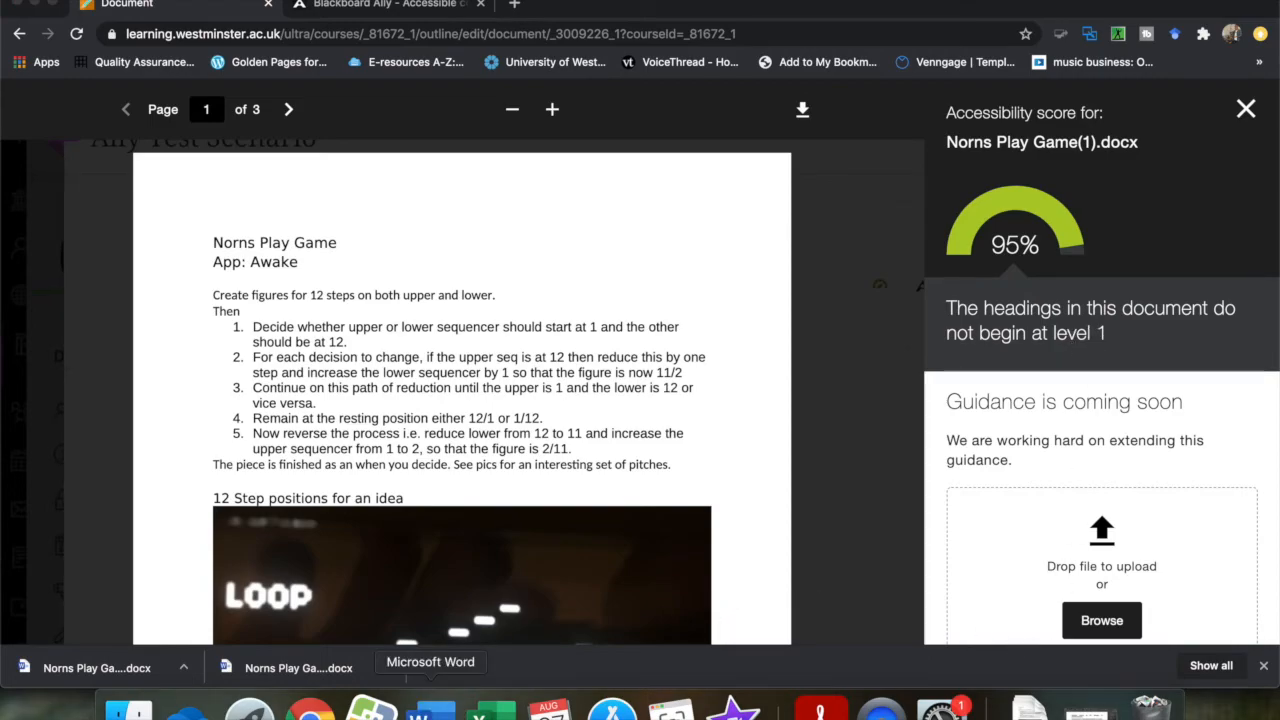
# Switch to Word and apply the Heading 1 style to the title "Norns Play Game".
pyautogui.click(430, 708)
pyautogui.tripleClick(333, 257)
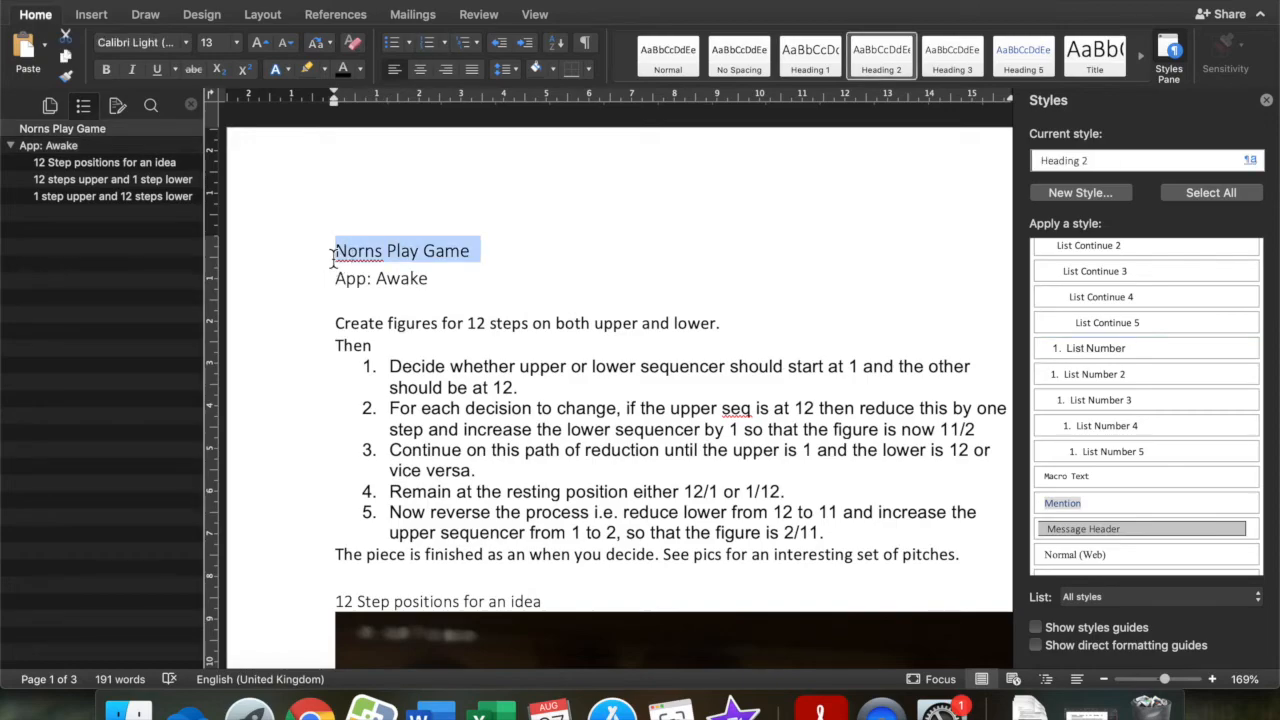
pyautogui.click(810, 48)
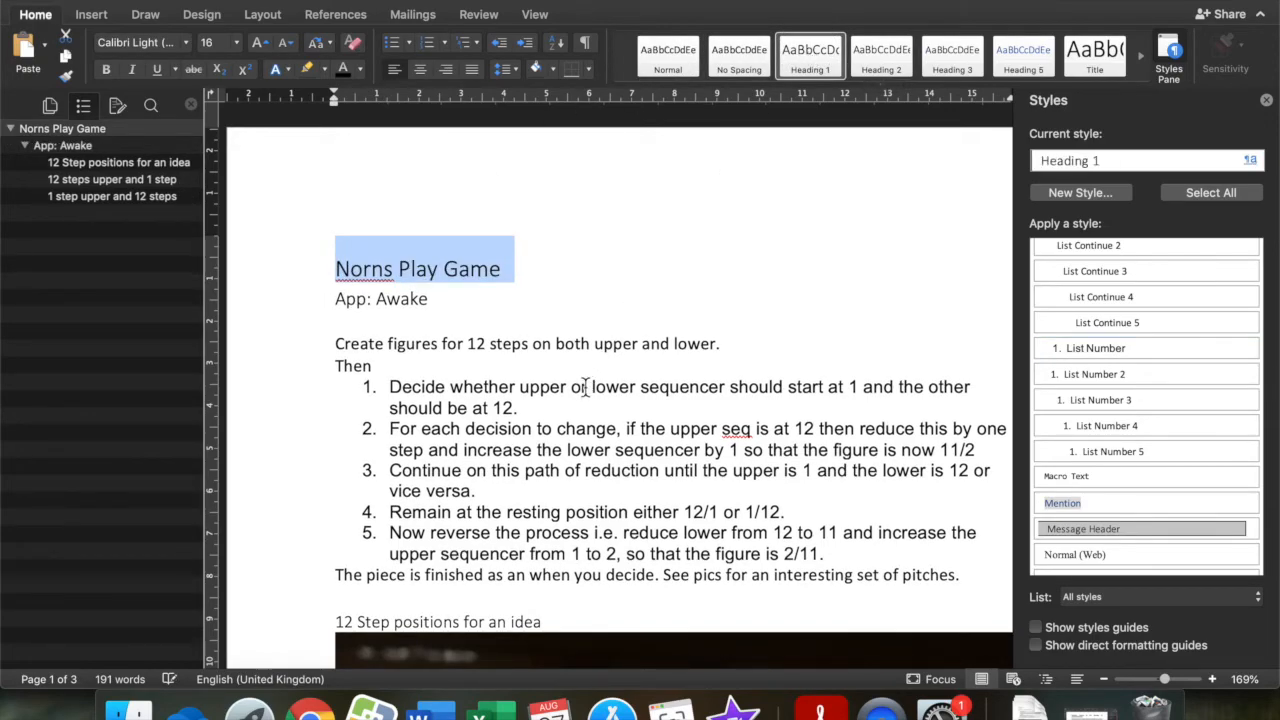
pyautogui.click(584, 388)
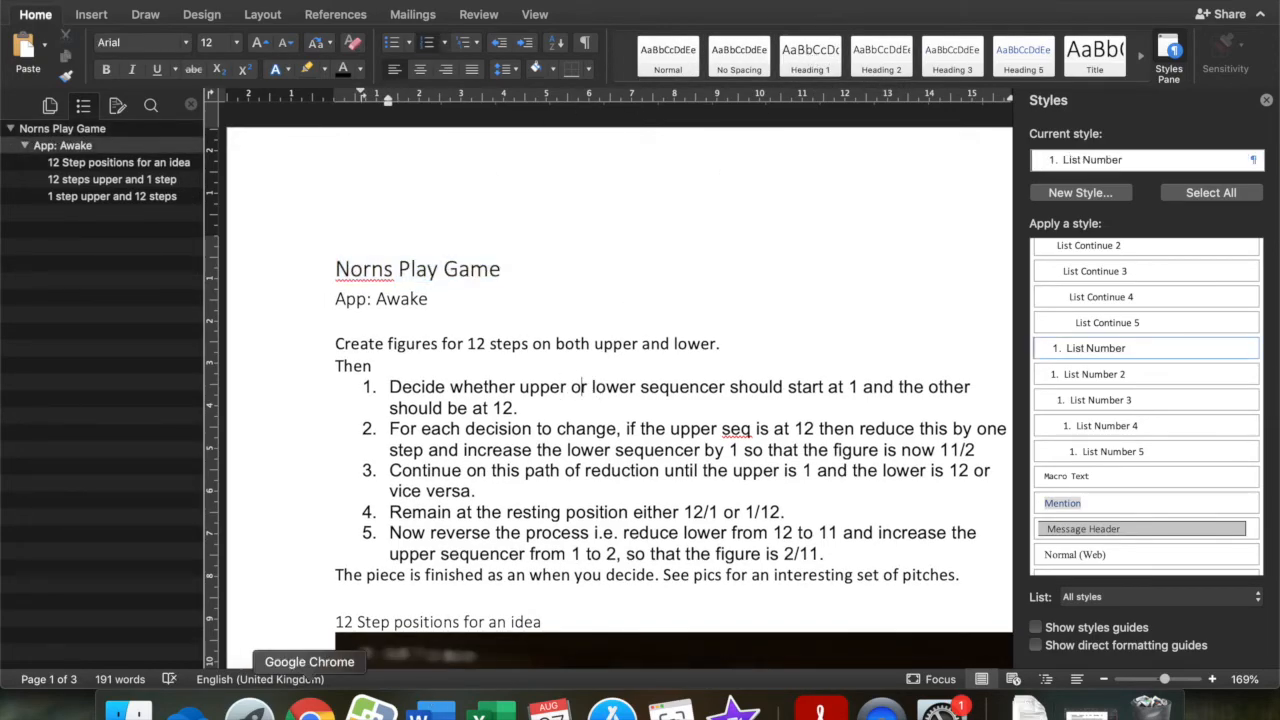
# Switch to Ally in Chrome, upload Norns Play Game.docx from Downloads as the replacement version and close the accessibility feedback.
pyautogui.click(309, 711)
pyautogui.click(1110, 622)
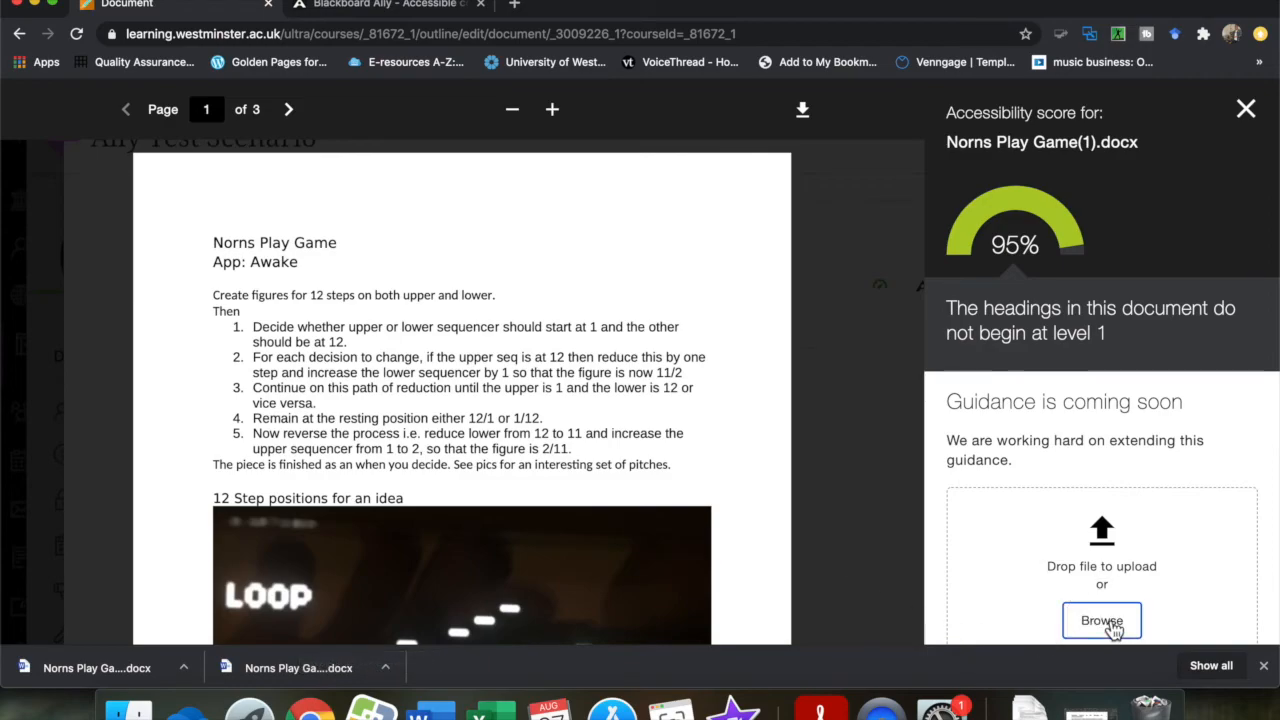
pyautogui.click(361, 118)
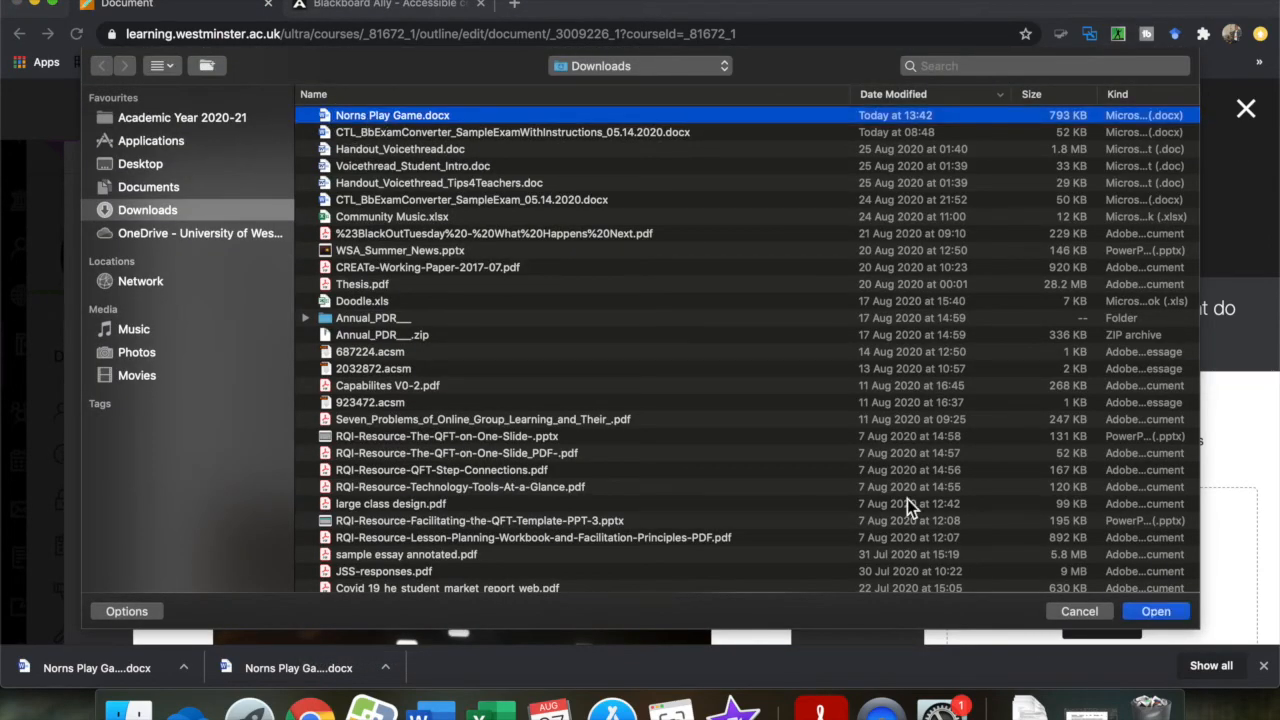
pyautogui.click(1160, 611)
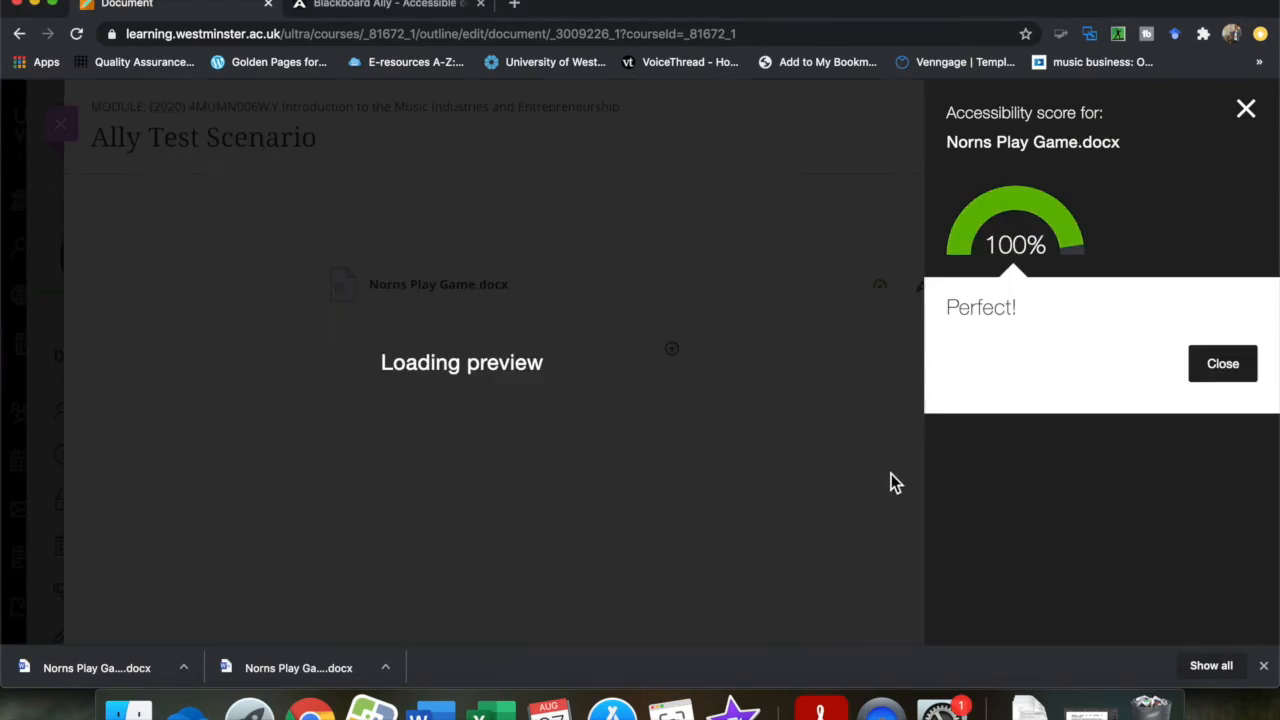
pyautogui.click(1203, 366)
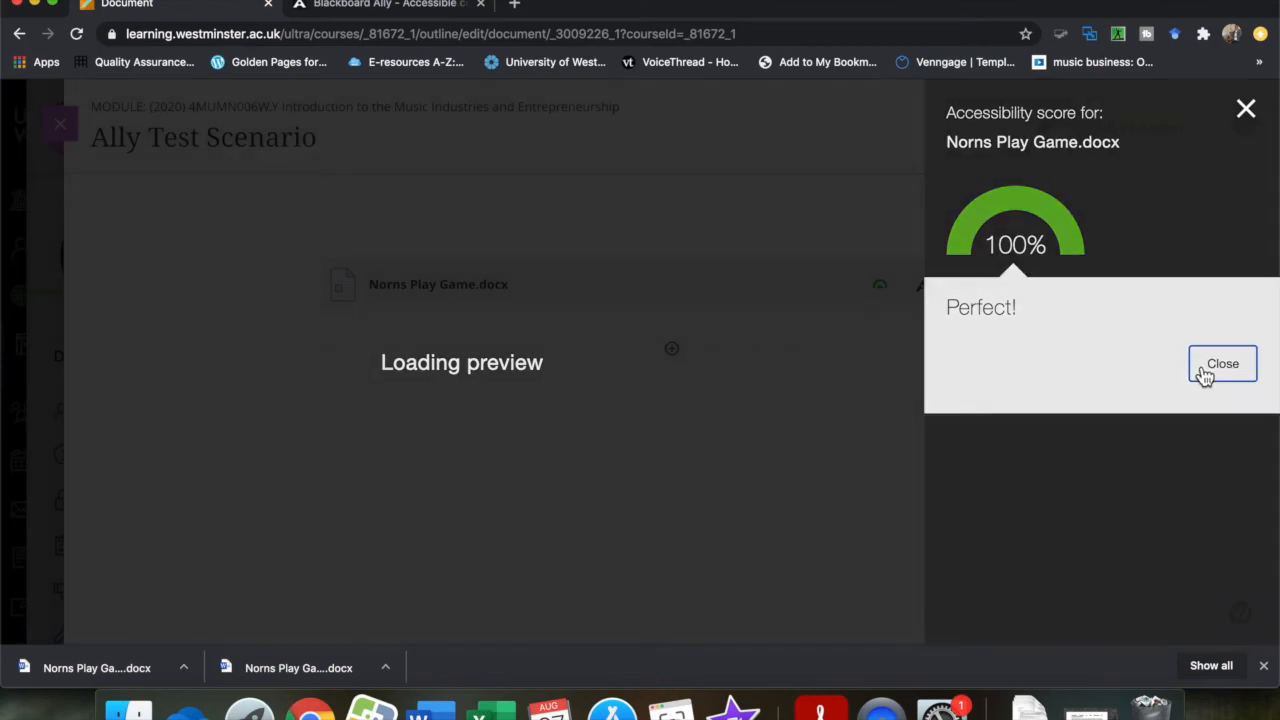